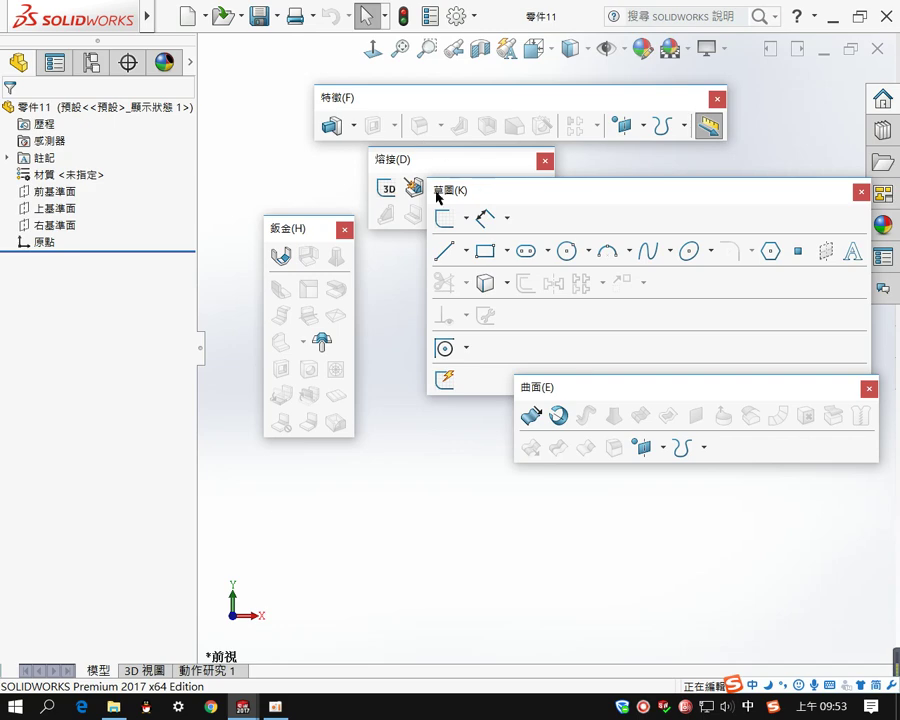
- Dock the floating Sketch toolbar at the window edge, float it again over the graphics area, and reposition the Sheet Metal toolbar
{"action": "mouse_move", "coordinate": [494, 191]}
{"action": "left_mouse_down"}
{"action": "mouse_move", "coordinate": [514, 195]}
{"action": "mouse_move", "coordinate": [492, 248]}
{"action": "mouse_move", "coordinate": [492, 177]}
{"action": "mouse_move", "coordinate": [453, 208]}
{"action": "left_mouse_up"}
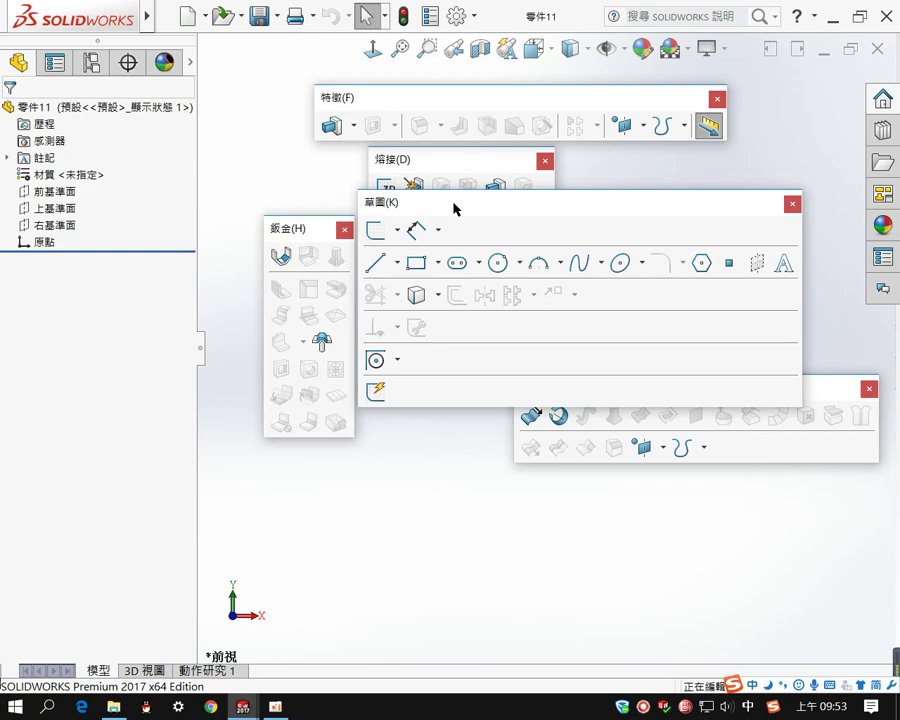
{"action": "mouse_move", "coordinate": [453, 208]}
{"action": "left_mouse_down"}
{"action": "mouse_move", "coordinate": [138, 194]}
{"action": "mouse_move", "coordinate": [8, 200]}
{"action": "left_mouse_up"}
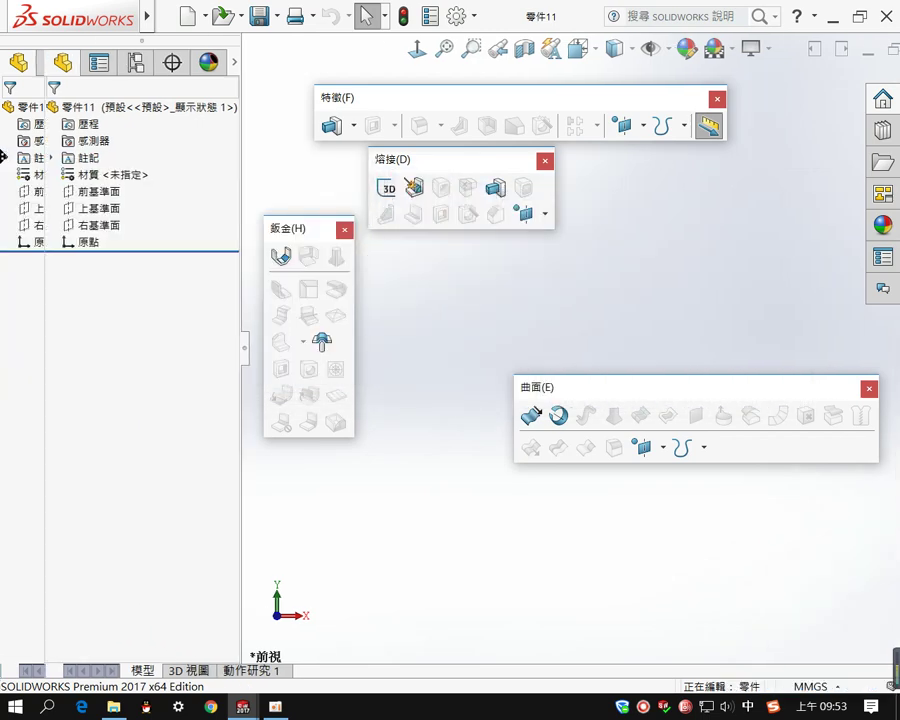
{"action": "left_click_drag", "start_coordinate": [308, 226], "coordinate": [363, 293]}
{"action": "mouse_move", "coordinate": [24, 40]}
{"action": "left_mouse_down"}
{"action": "mouse_move", "coordinate": [446, 267]}
{"action": "mouse_move", "coordinate": [484, 248]}
{"action": "mouse_move", "coordinate": [464, 246]}
{"action": "left_mouse_up"}
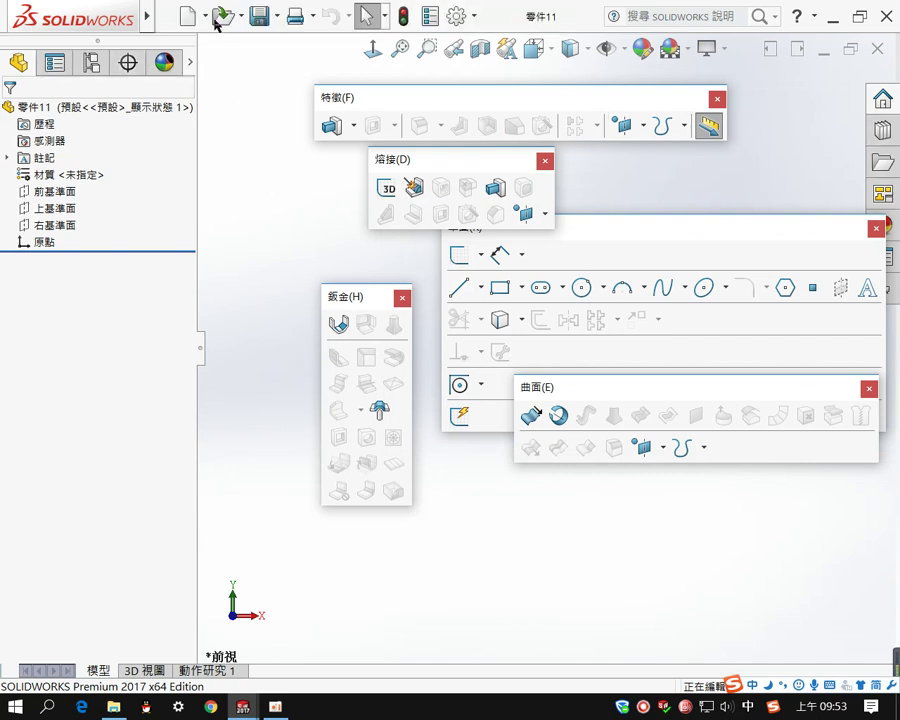
- Display the CommandManager ribbon and close the empty part 零件11
{"action": "mouse_move", "coordinate": [137, 18]}
{"action": "left_click", "coordinate": [261, 18]}
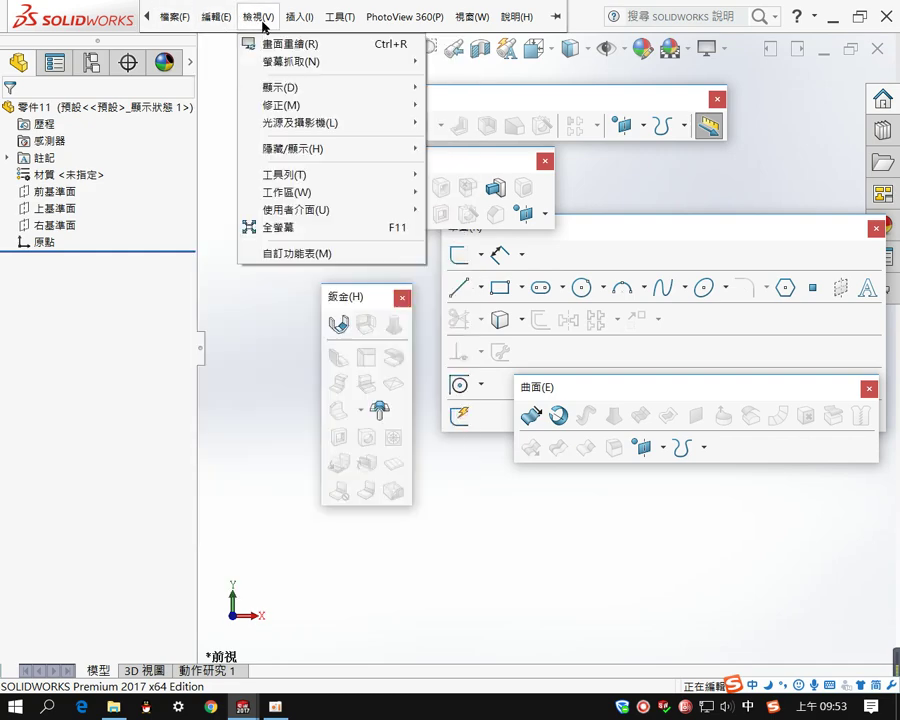
{"action": "mouse_move", "coordinate": [319, 200]}
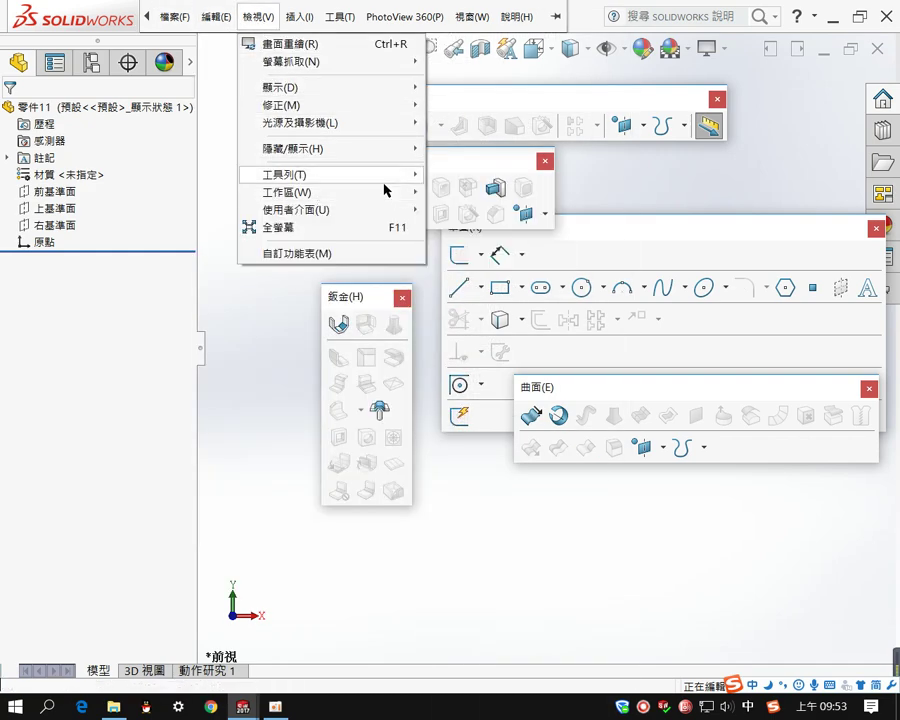
{"action": "mouse_move", "coordinate": [384, 176]}
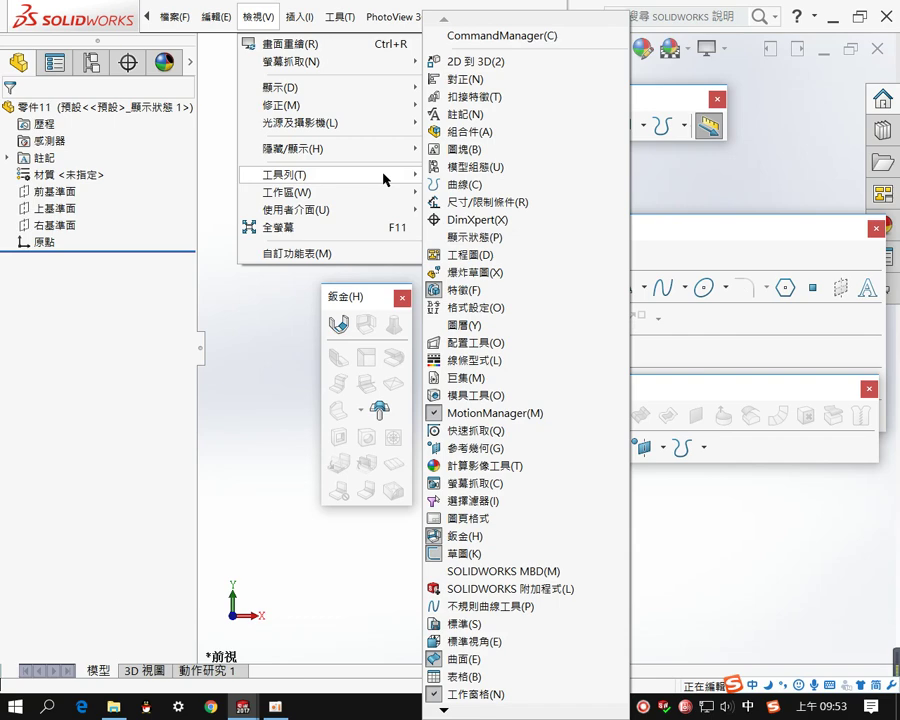
{"action": "left_click", "coordinate": [461, 42]}
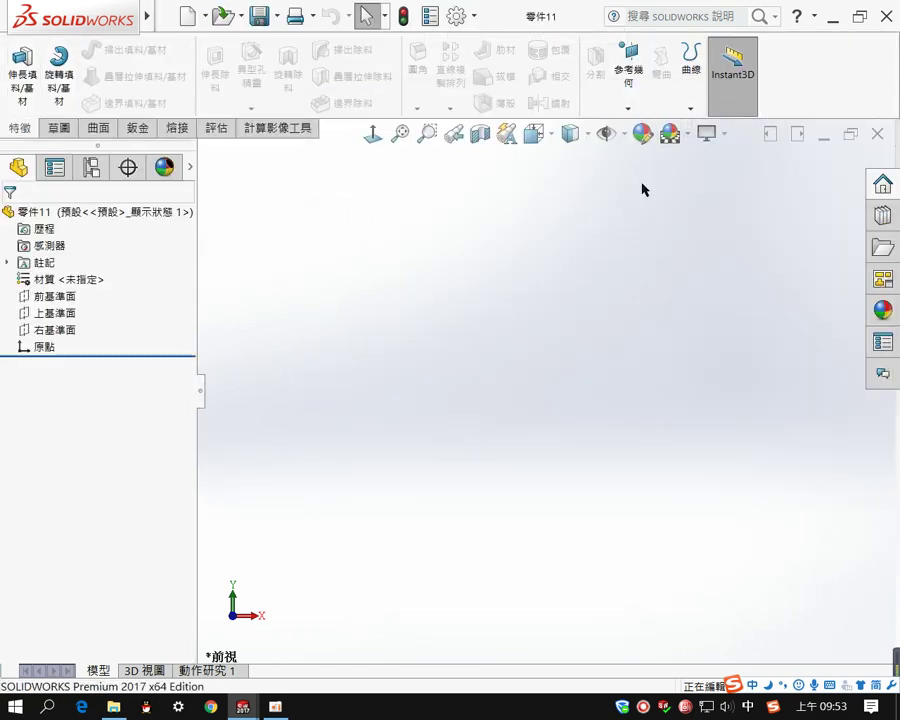
{"action": "left_click", "coordinate": [876, 135]}
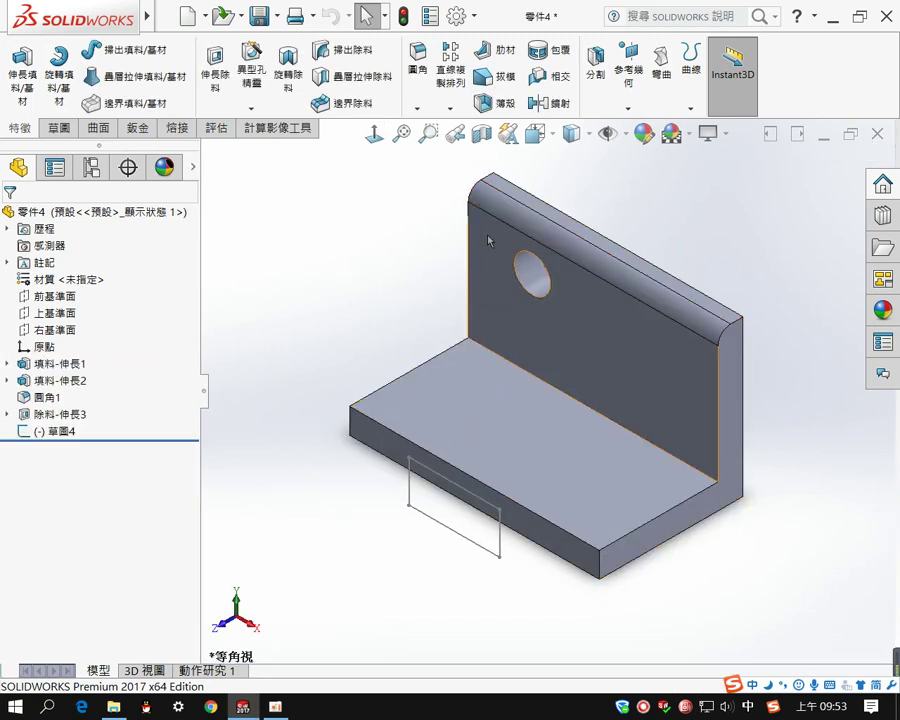
- Examine the parent and child references of the boss 填料-伸長2 and its available commands
{"action": "mouse_move", "coordinate": [45, 400]}
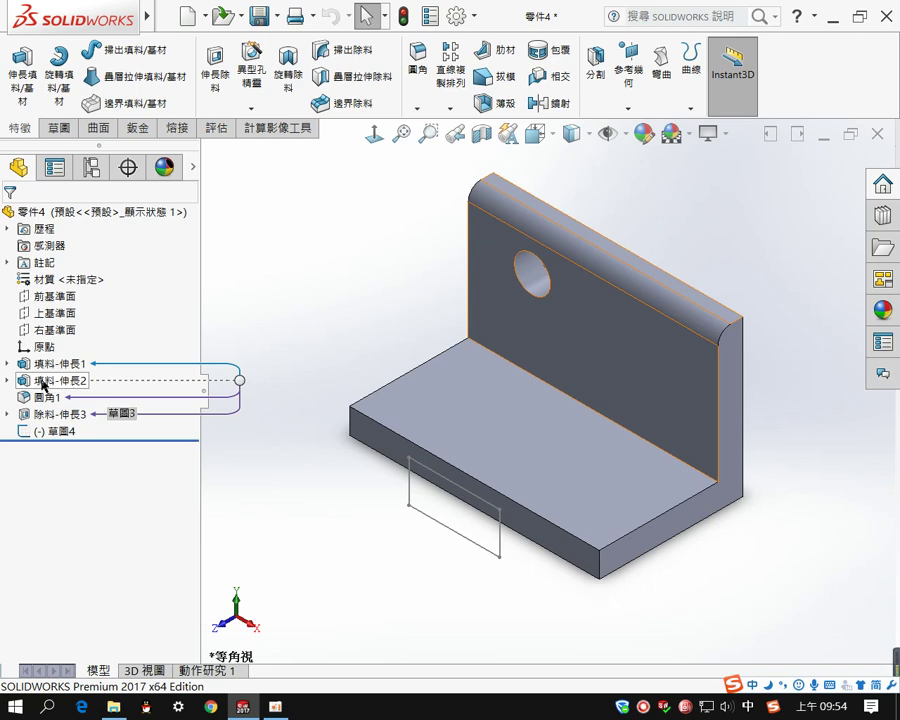
{"action": "right_click", "coordinate": [40, 382]}
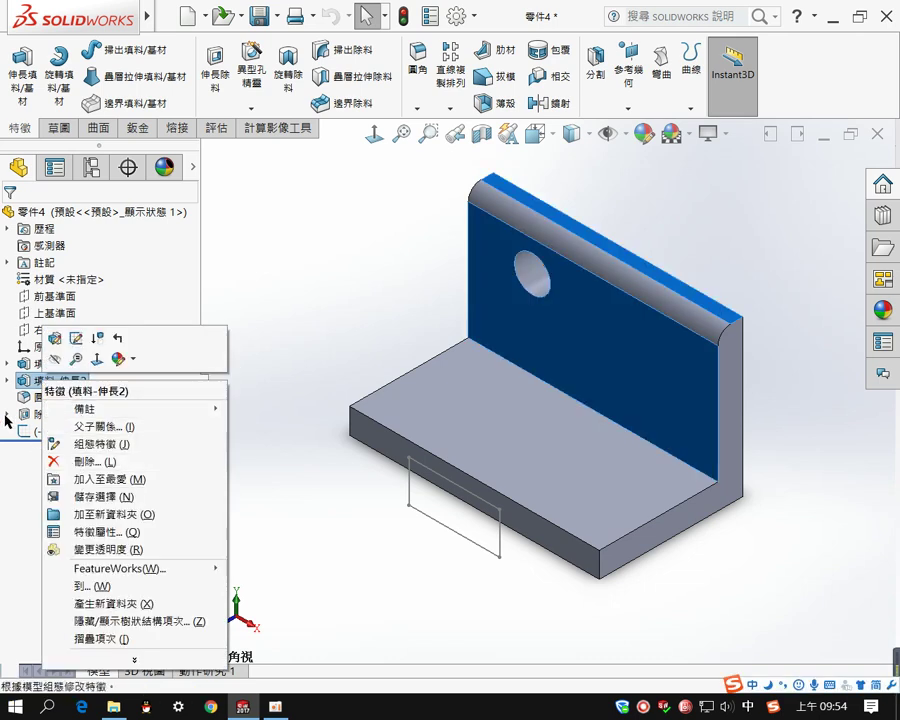
{"action": "left_click", "coordinate": [31, 389]}
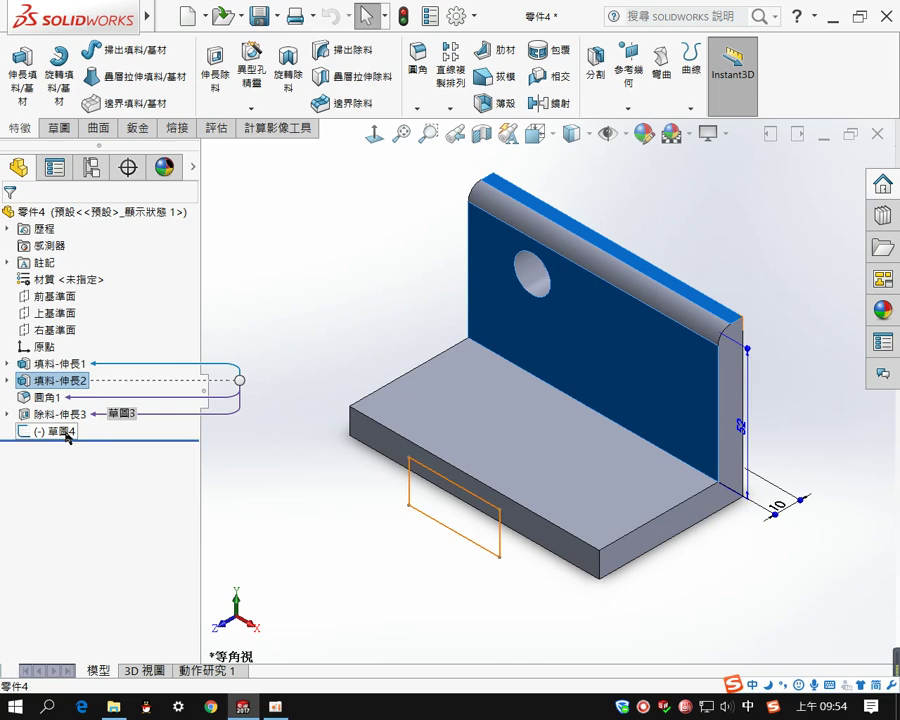
- Delete the boss feature 填料-伸長2 and continue the rebuild ignoring errors
{"action": "right_click", "coordinate": [72, 381]}
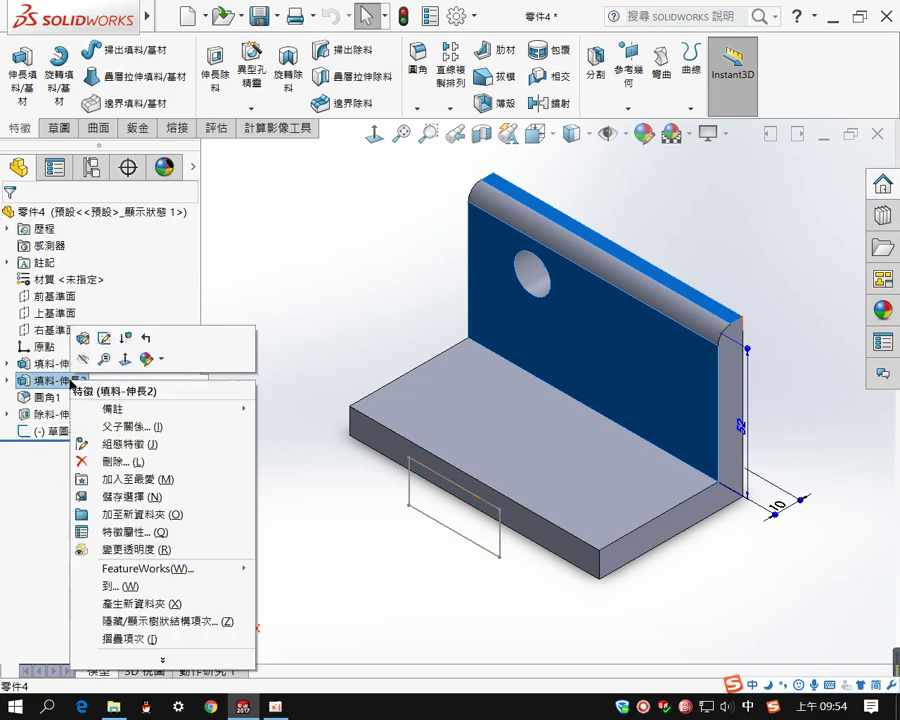
{"action": "left_click", "coordinate": [127, 461]}
{"action": "left_click", "coordinate": [417, 457]}
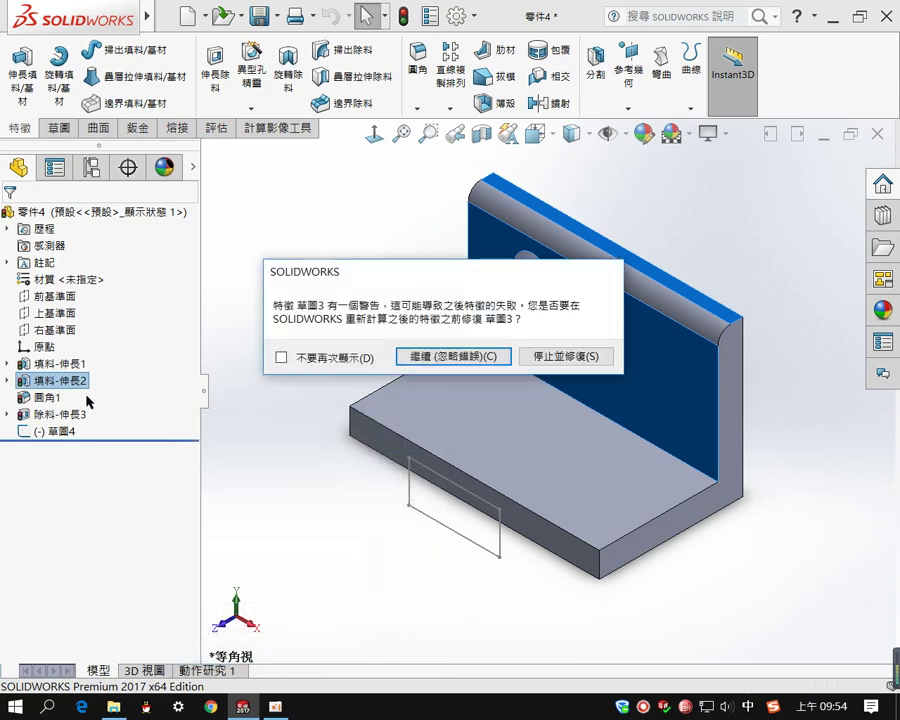
{"action": "left_click", "coordinate": [489, 358]}
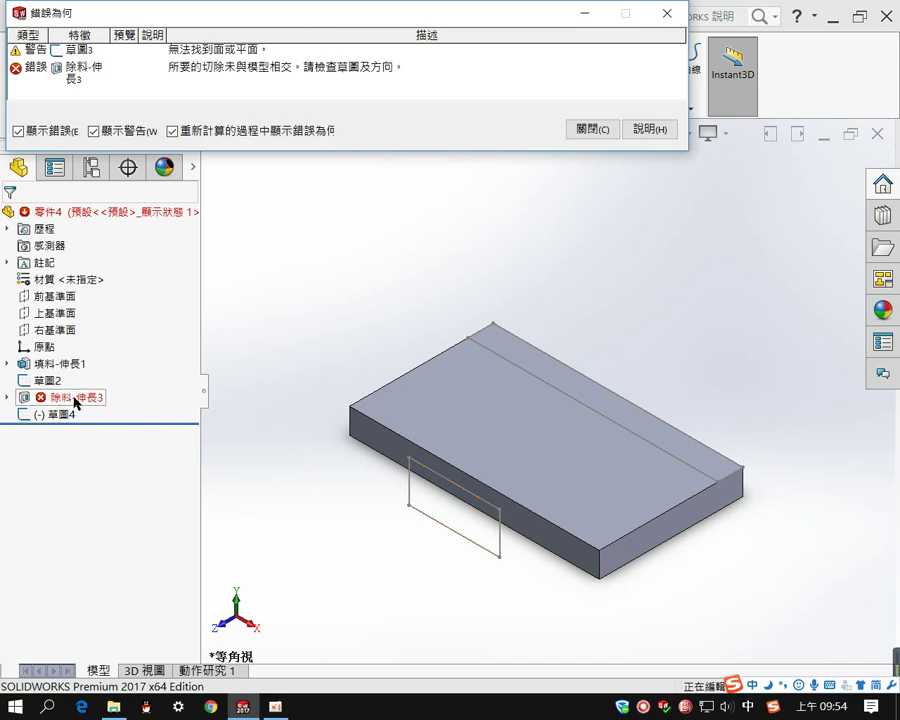
- Inspect the cut 除料-伸長3 in the feature tree, close the error list, and undo the boss deletion
{"action": "mouse_move", "coordinate": [72, 400]}
{"action": "left_click", "coordinate": [7, 398]}
{"action": "left_click", "coordinate": [7, 398]}
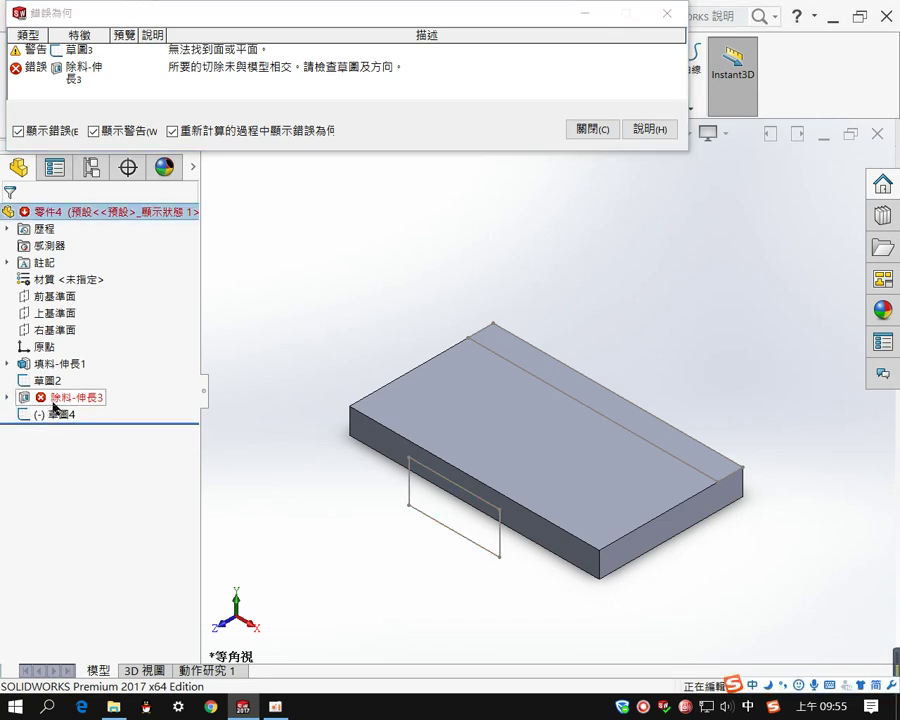
{"action": "mouse_move", "coordinate": [57, 406]}
{"action": "mouse_move", "coordinate": [58, 367]}
{"action": "left_click", "coordinate": [592, 129]}
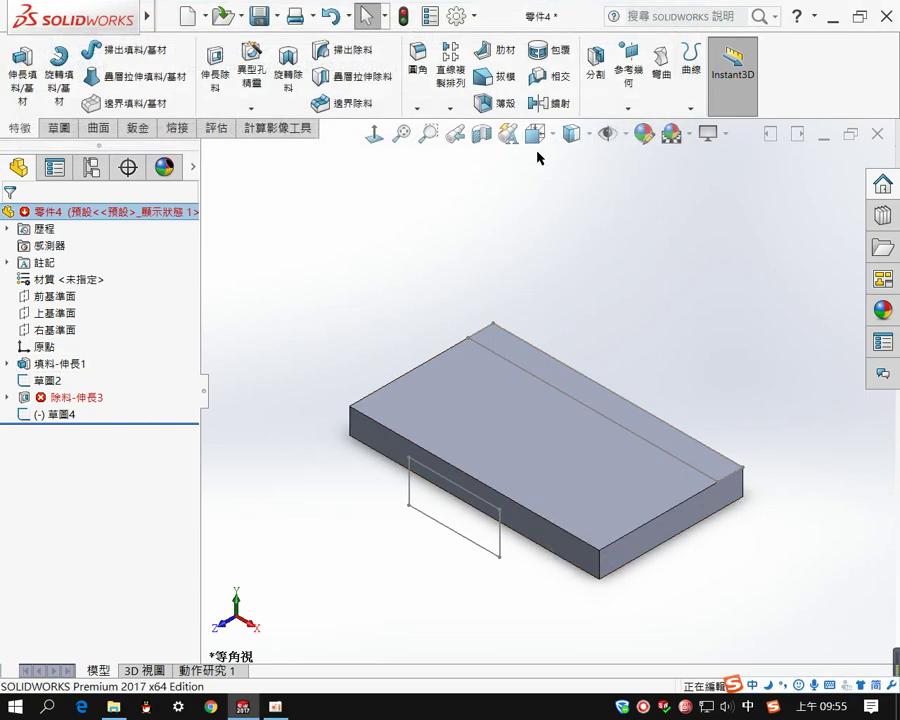
{"action": "left_click", "coordinate": [329, 16]}
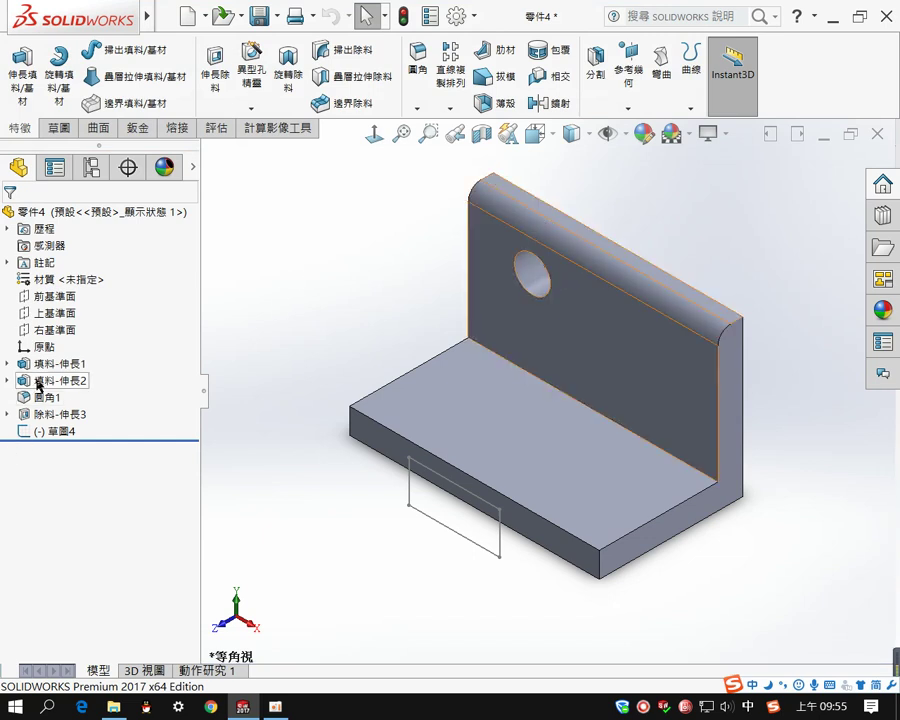
- Check the reference arrows of 填料-伸長2 and toggle the dynamic reference visualization for parents (父項次)
{"action": "mouse_move", "coordinate": [40, 386]}
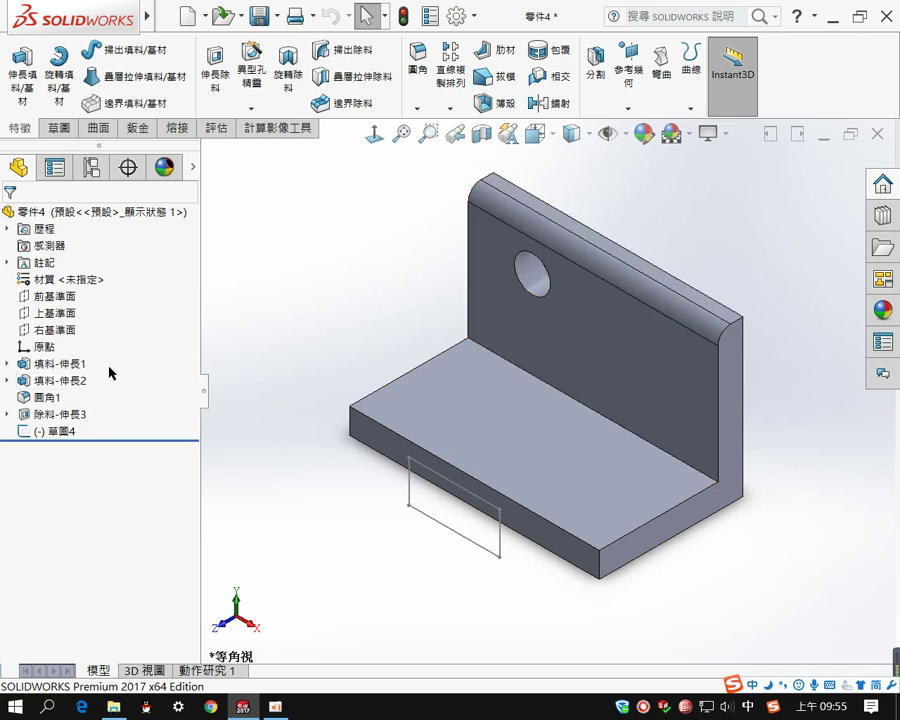
{"action": "mouse_move", "coordinate": [73, 385]}
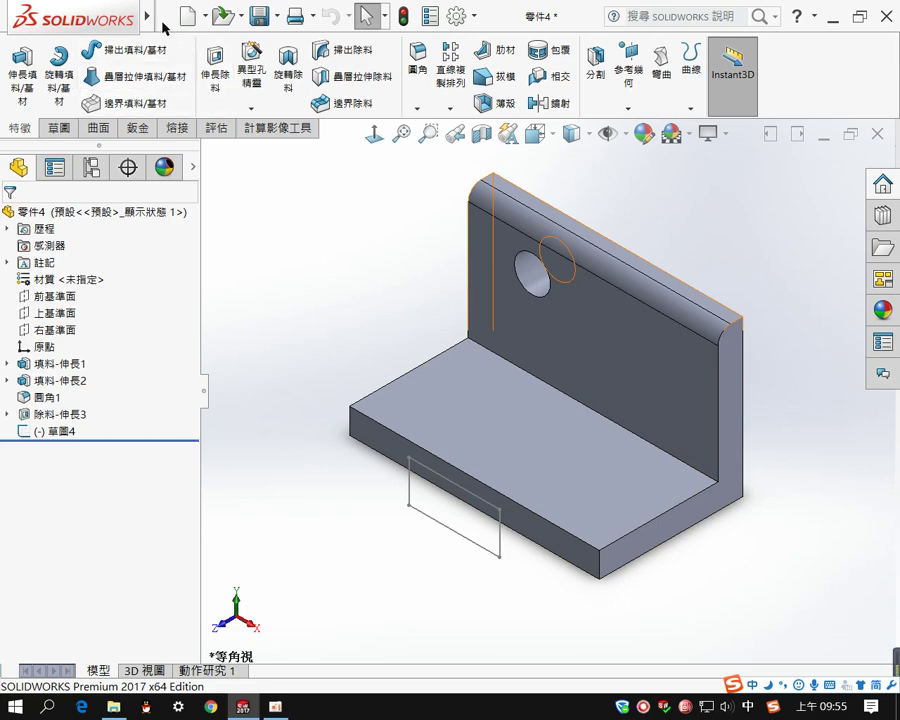
{"action": "mouse_move", "coordinate": [107, 15]}
{"action": "left_click", "coordinate": [226, 16]}
{"action": "mouse_move", "coordinate": [250, 20]}
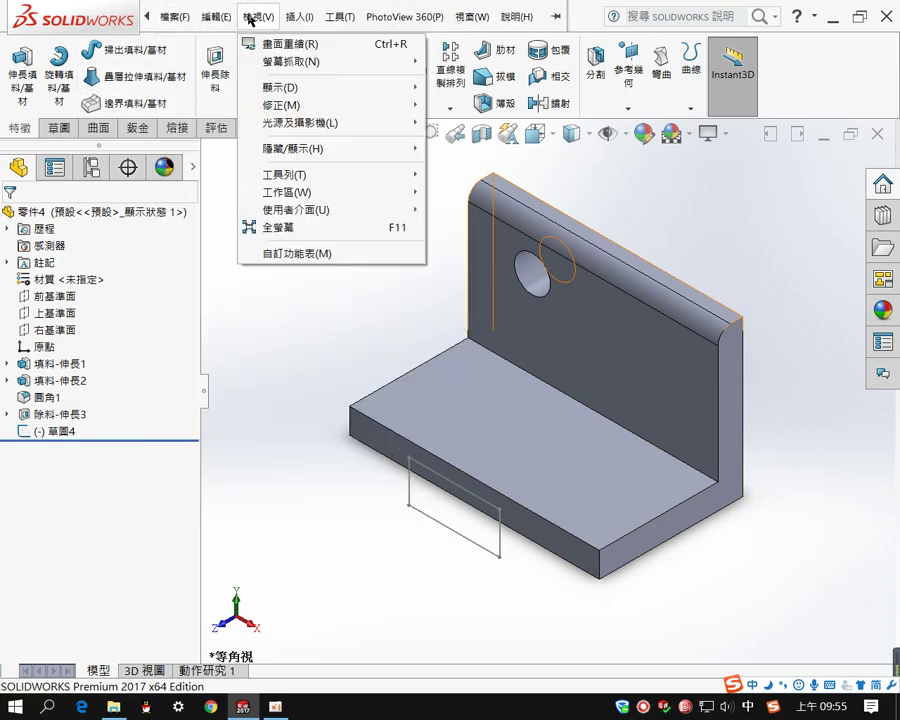
{"action": "mouse_move", "coordinate": [288, 212]}
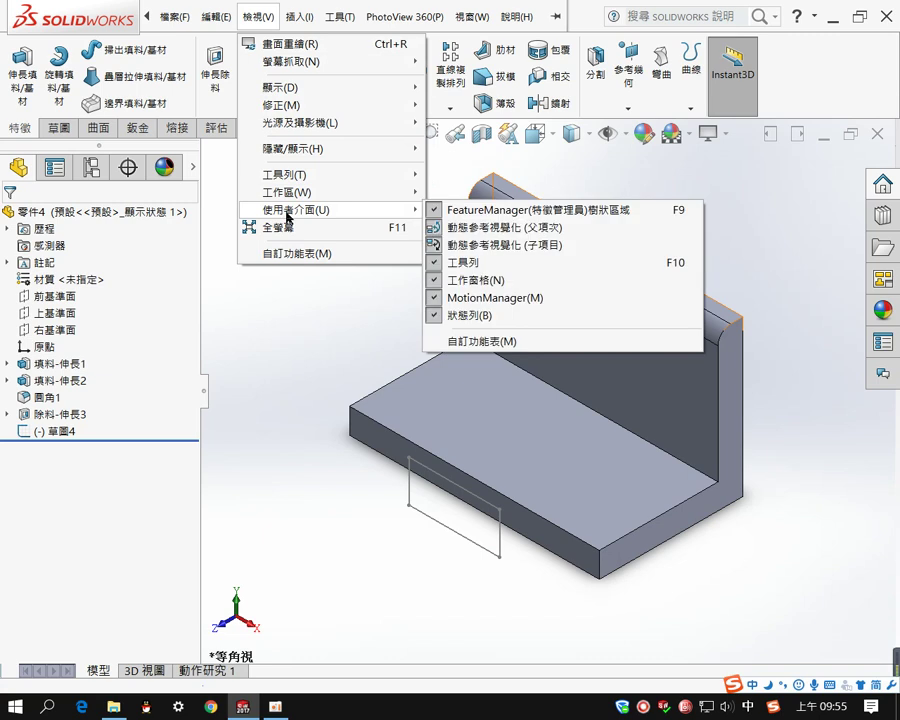
{"action": "left_click", "coordinate": [439, 230]}
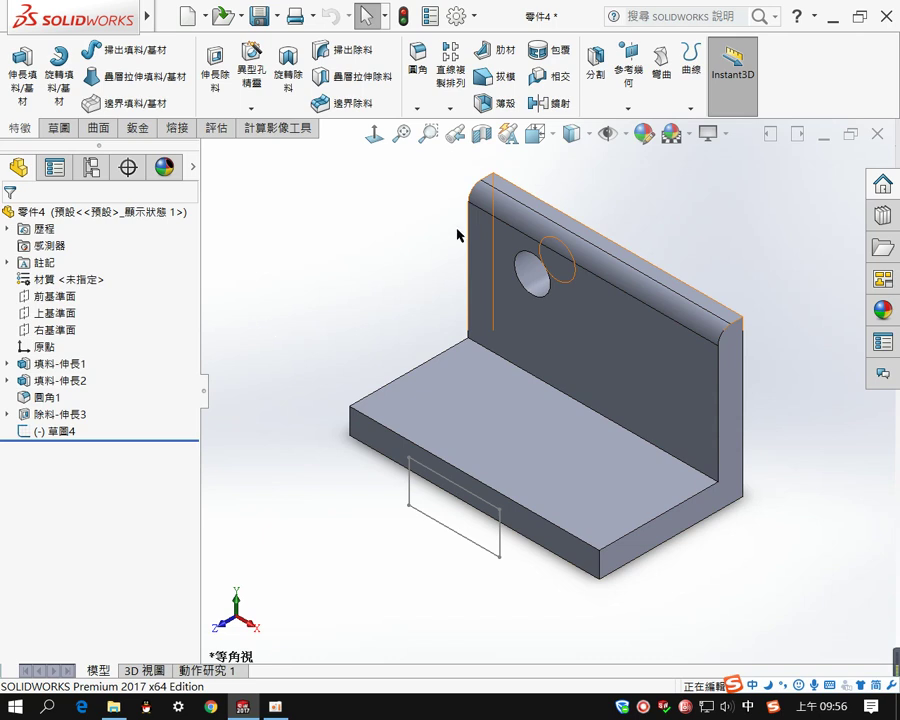
- Switch Instant3D off and back on
{"action": "left_click", "coordinate": [734, 62]}
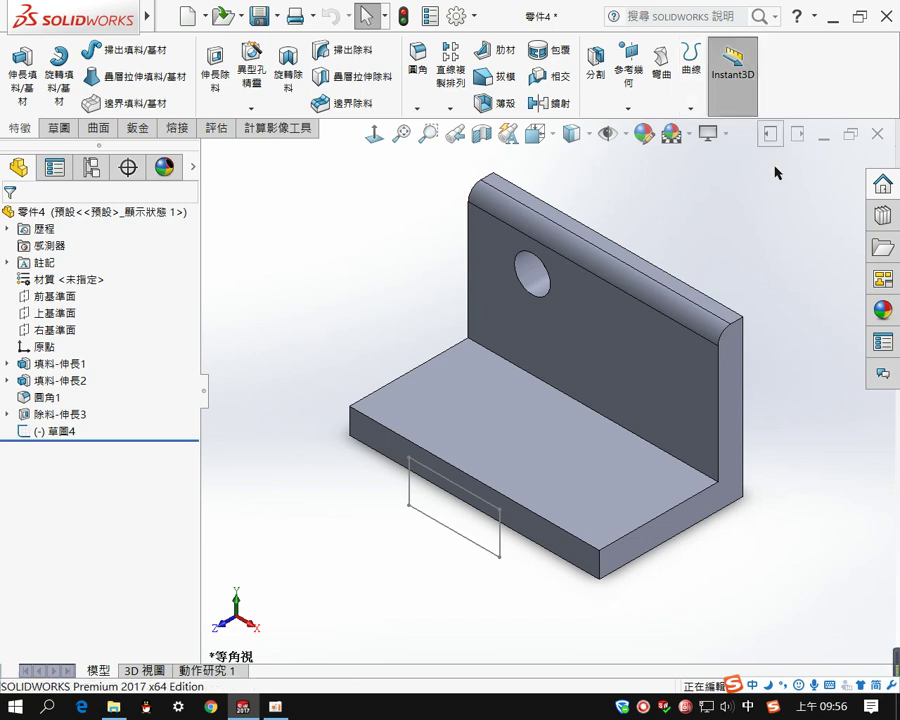
{"action": "left_click", "coordinate": [750, 86]}
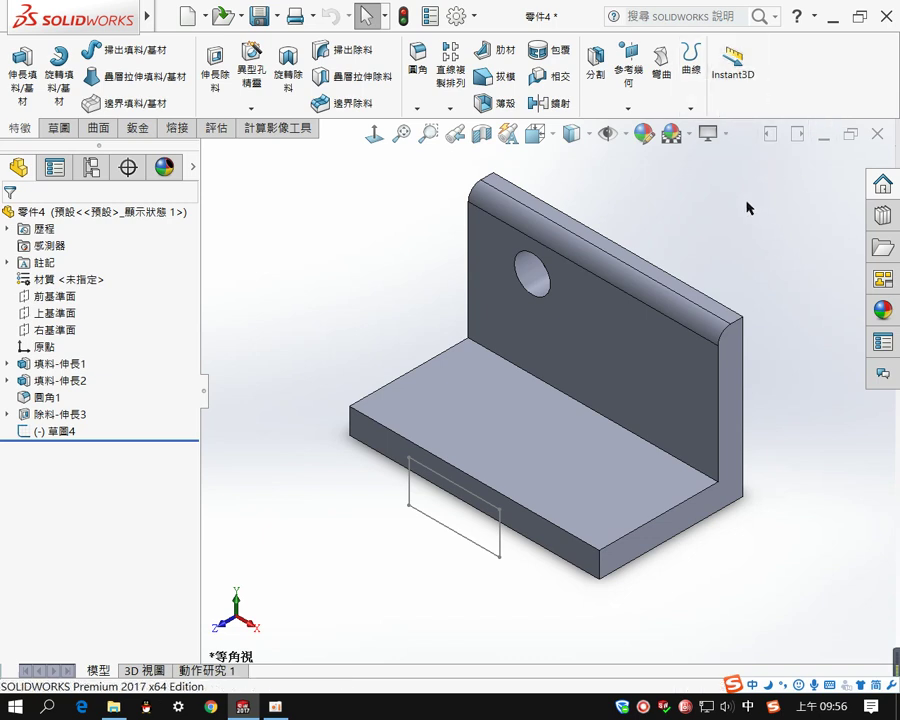
{"action": "left_click", "coordinate": [736, 68]}
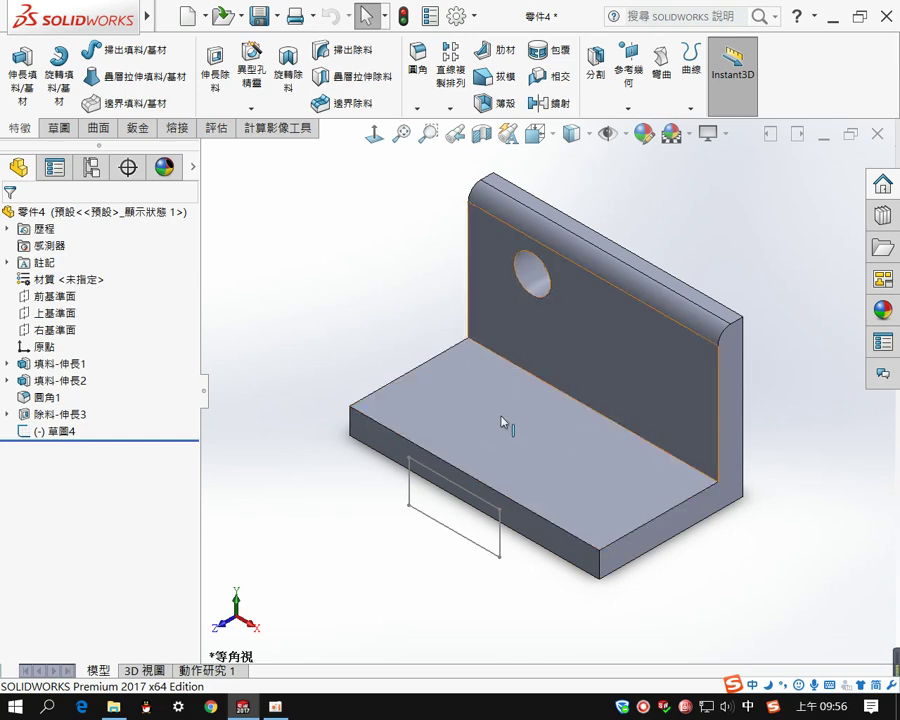
{"action": "right_click", "coordinate": [45, 381]}
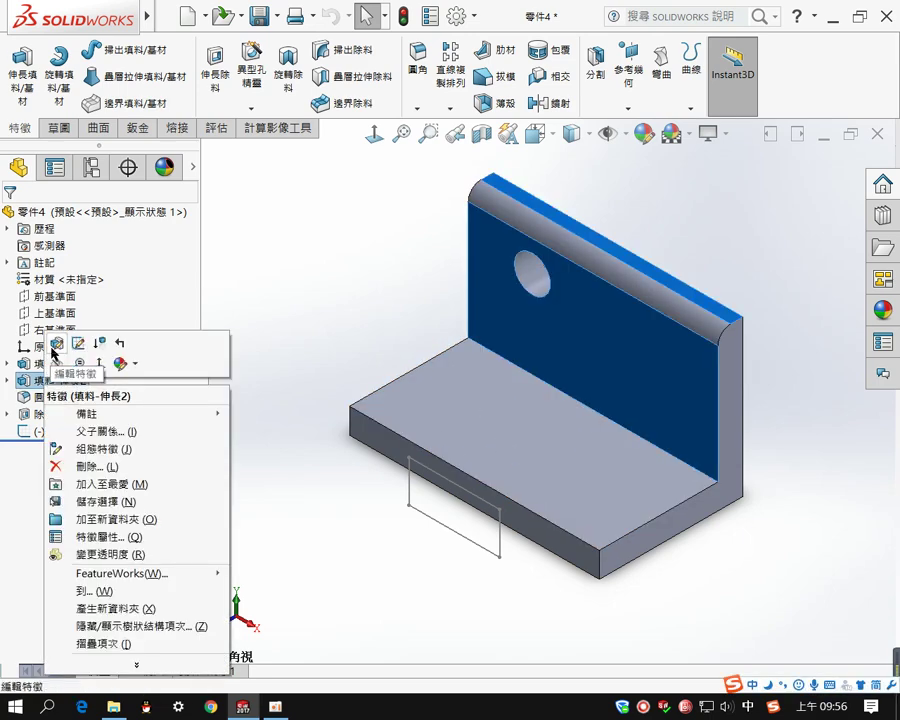
{"action": "left_click", "coordinate": [257, 247]}
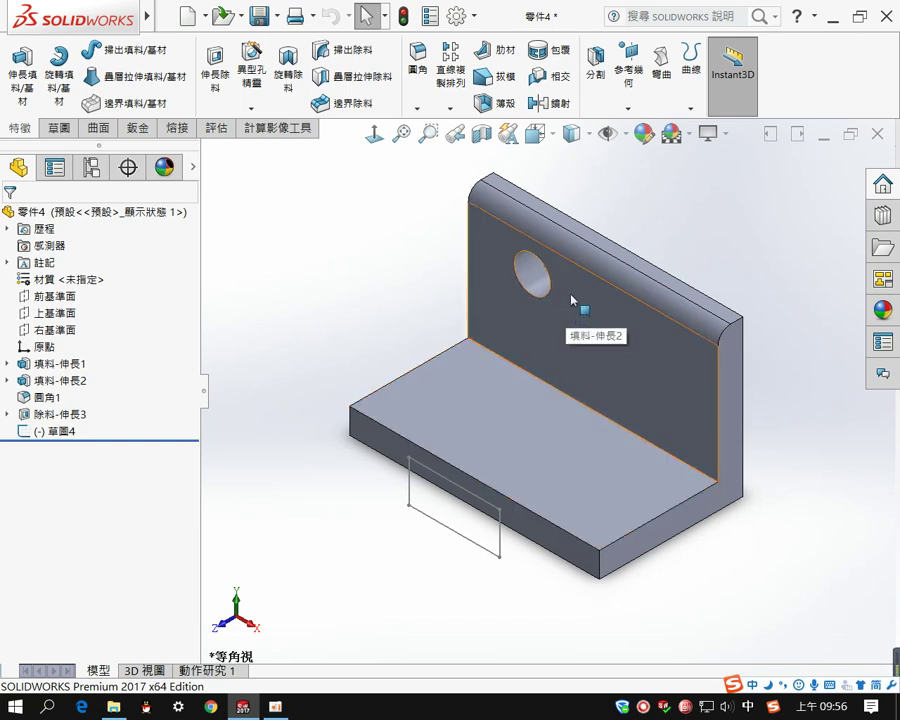
- Pull the base plate's upper face upward with Instant3D to a plate thickness of about 15.83 mm
{"action": "left_click", "coordinate": [594, 458]}
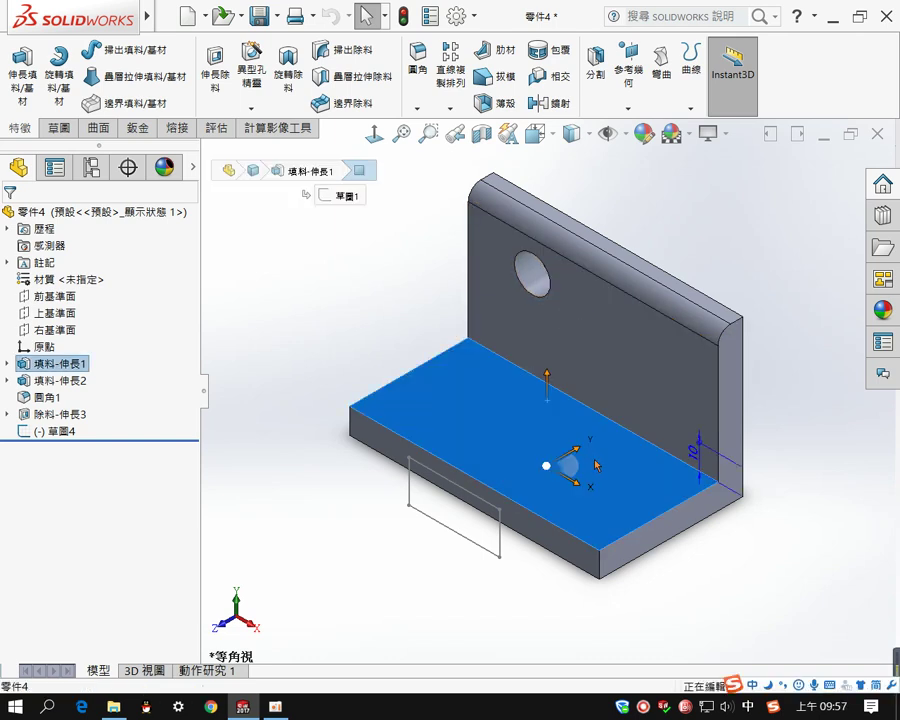
{"action": "left_click_drag", "start_coordinate": [547, 378], "coordinate": [557, 355]}
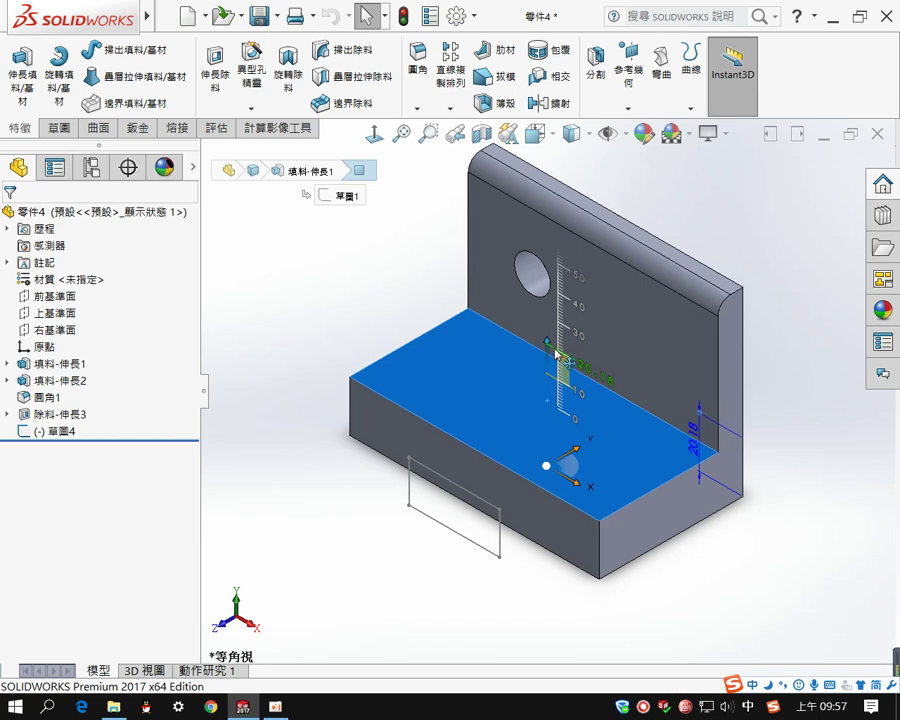
{"action": "mouse_move", "coordinate": [556, 354]}
{"action": "left_mouse_down"}
{"action": "mouse_move", "coordinate": [538, 372]}
{"action": "mouse_move", "coordinate": [527, 368]}
{"action": "mouse_move", "coordinate": [534, 345]}
{"action": "mouse_move", "coordinate": [547, 360]}
{"action": "left_mouse_up"}
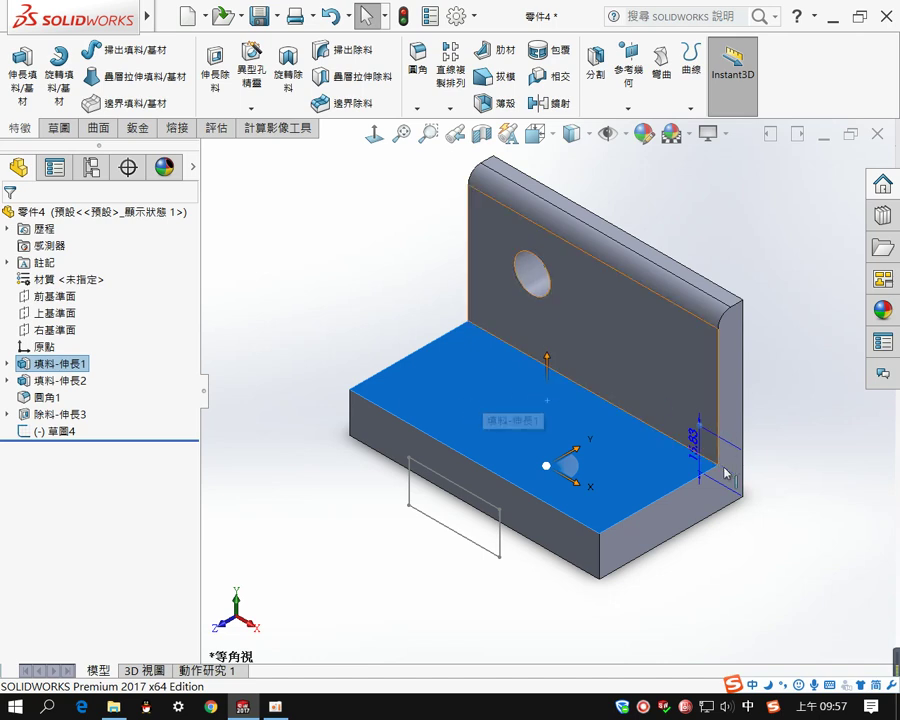
{"action": "left_click", "coordinate": [765, 568]}
- Set the base plate's thickness dimension to 20 mm directly on the model
{"action": "left_click", "coordinate": [612, 470]}
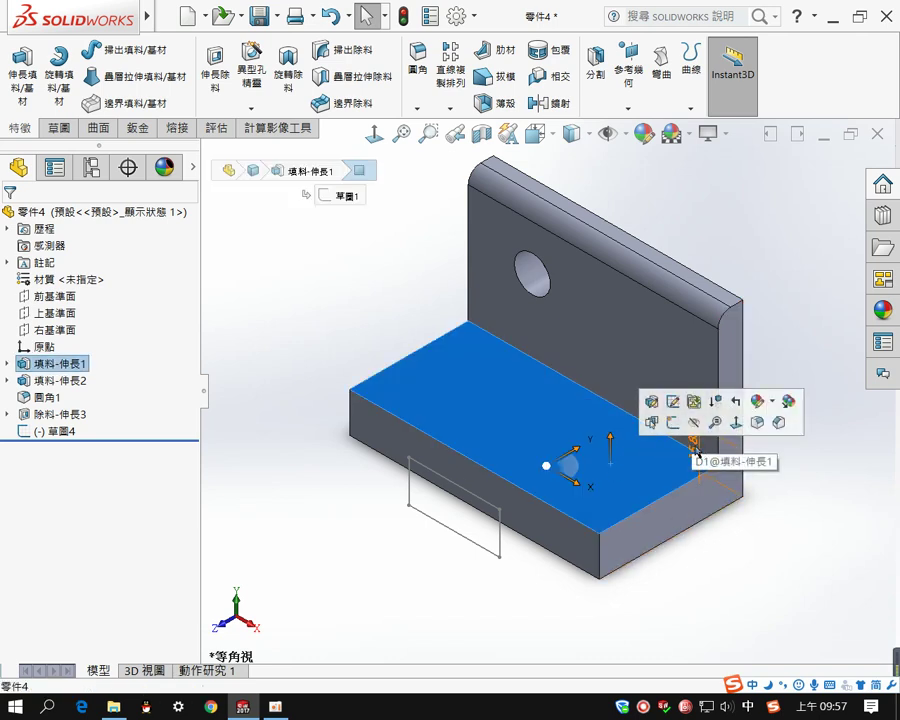
{"action": "left_click", "coordinate": [694, 440]}
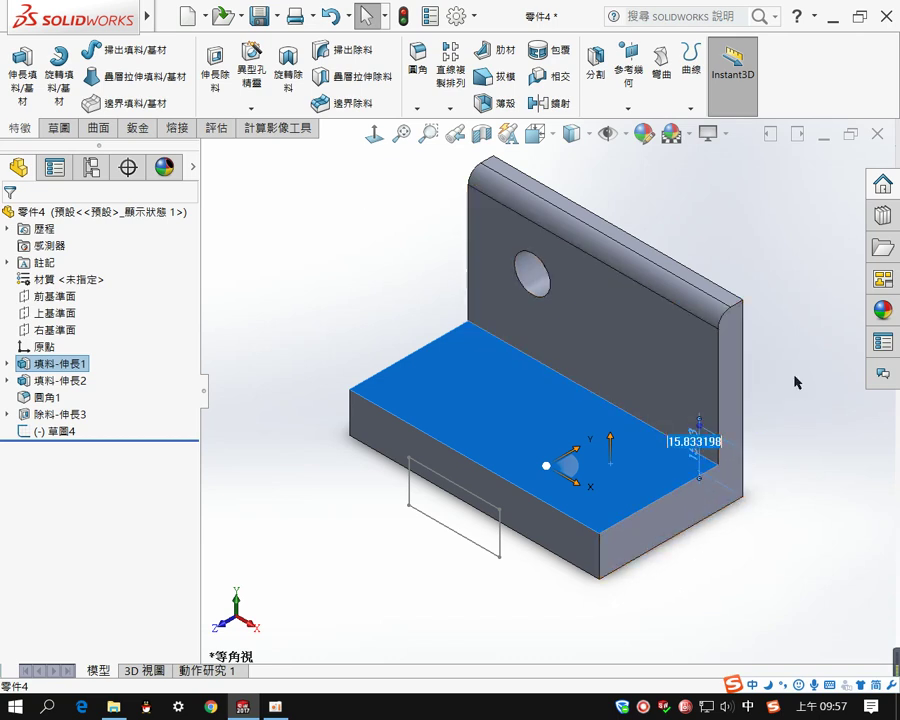
{"action": "type", "text": "20"}
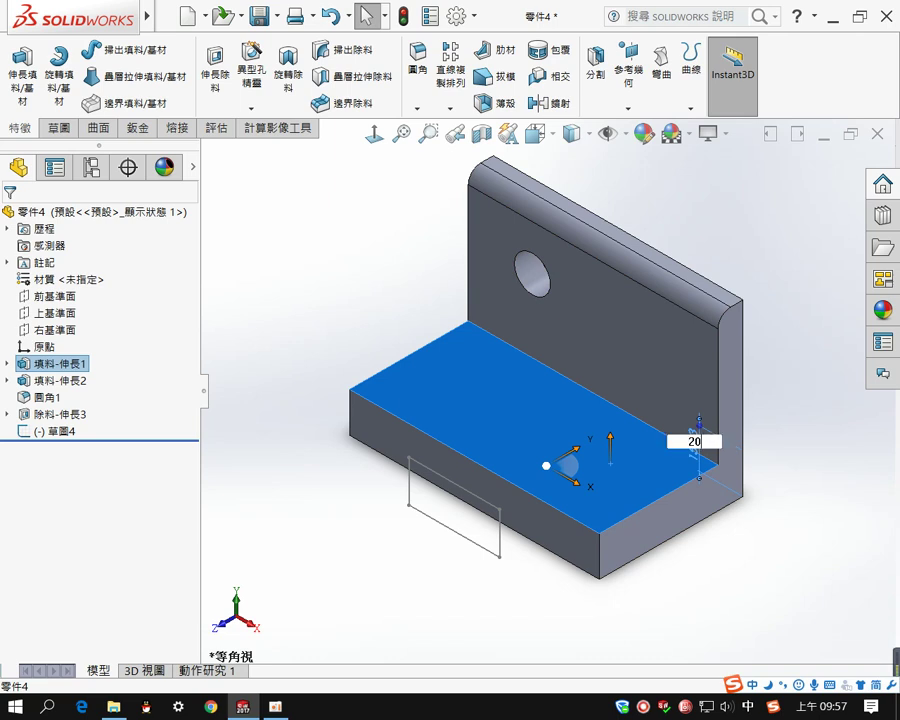
{"action": "key", "text": "Return"}
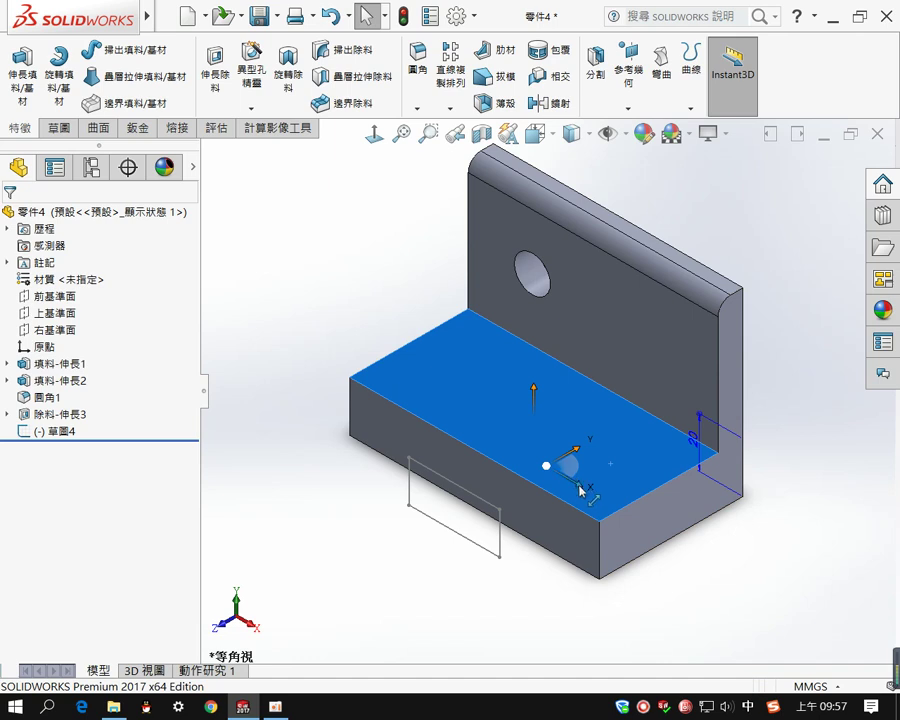
- Try to move the base plate's upper face along X with Instant3D, then cancel the move confirmation and clear the selection
{"action": "left_click_drag", "start_coordinate": [580, 489], "coordinate": [607, 504]}
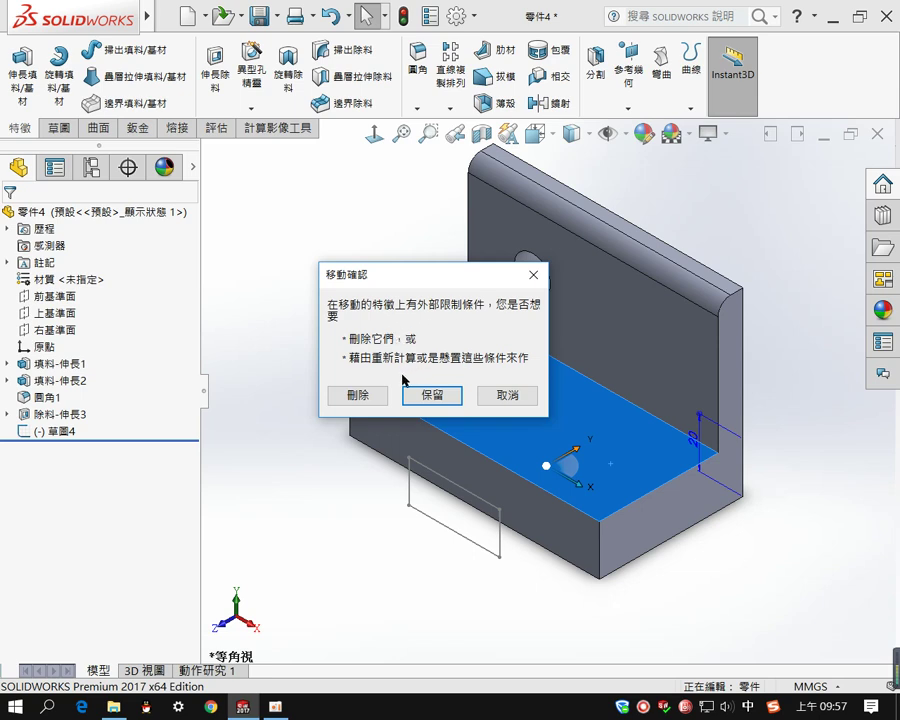
{"action": "left_click", "coordinate": [534, 276]}
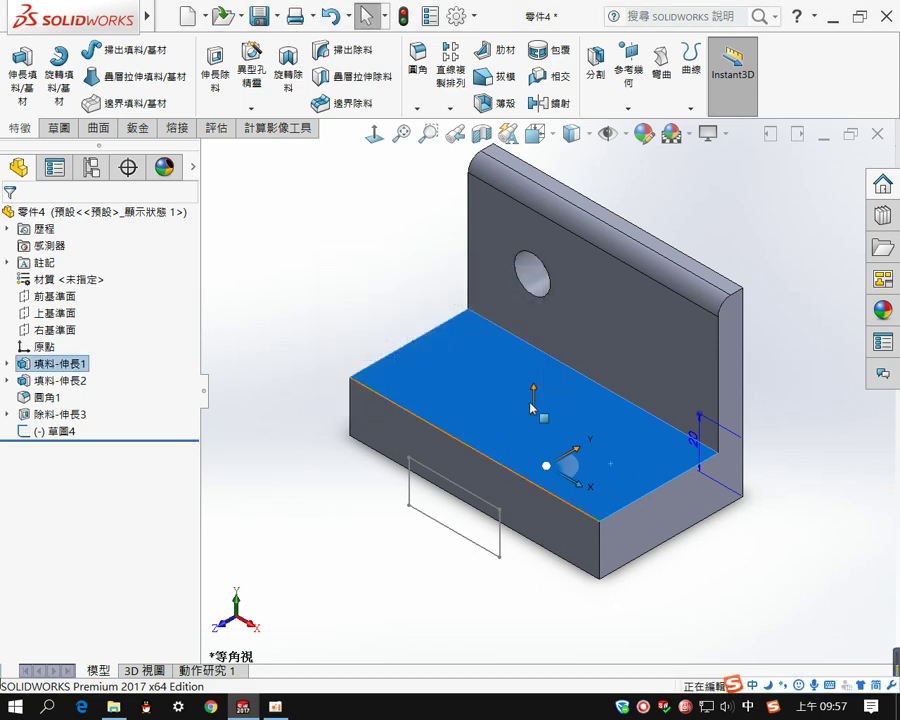
{"action": "left_click", "coordinate": [297, 430]}
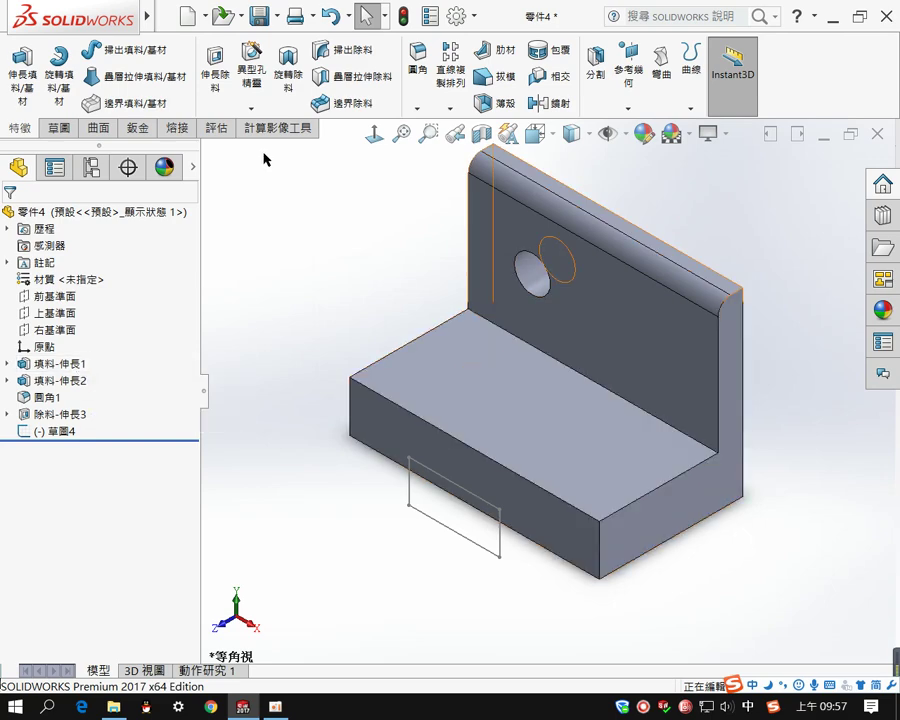
- Turn on the dynamic reference visualization for parents (父項次) and check the references of 填料-伸長1
{"action": "mouse_move", "coordinate": [100, 17]}
{"action": "left_click", "coordinate": [255, 16]}
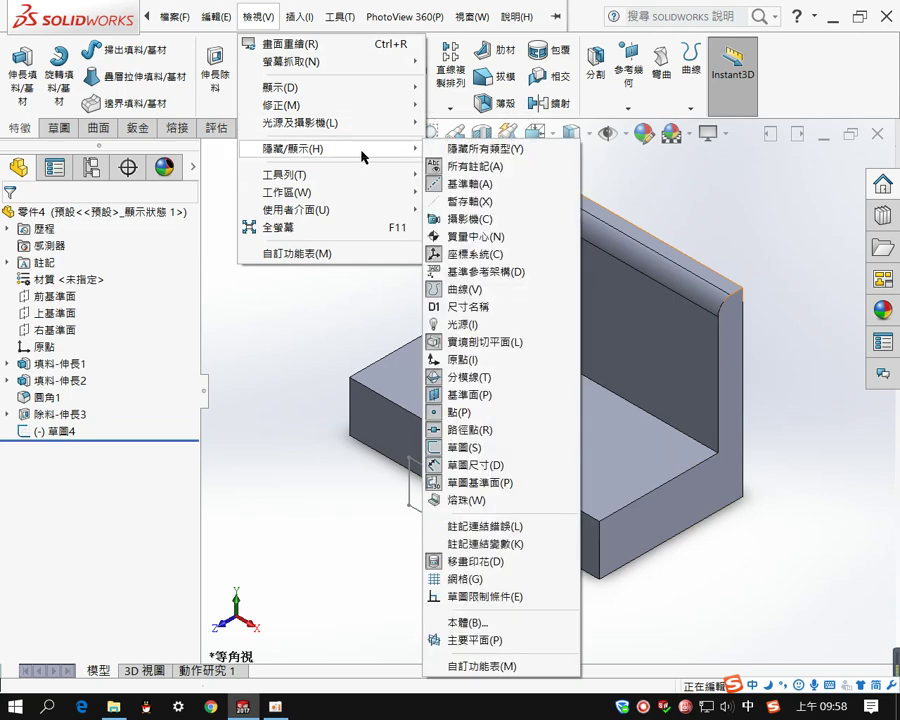
{"action": "mouse_move", "coordinate": [363, 121]}
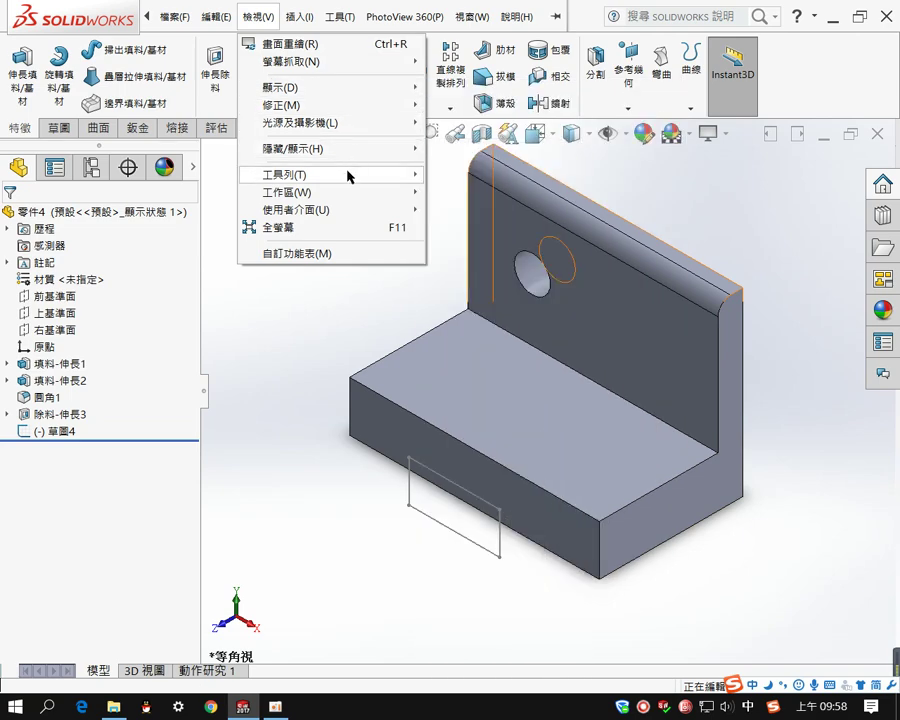
{"action": "mouse_move", "coordinate": [350, 194]}
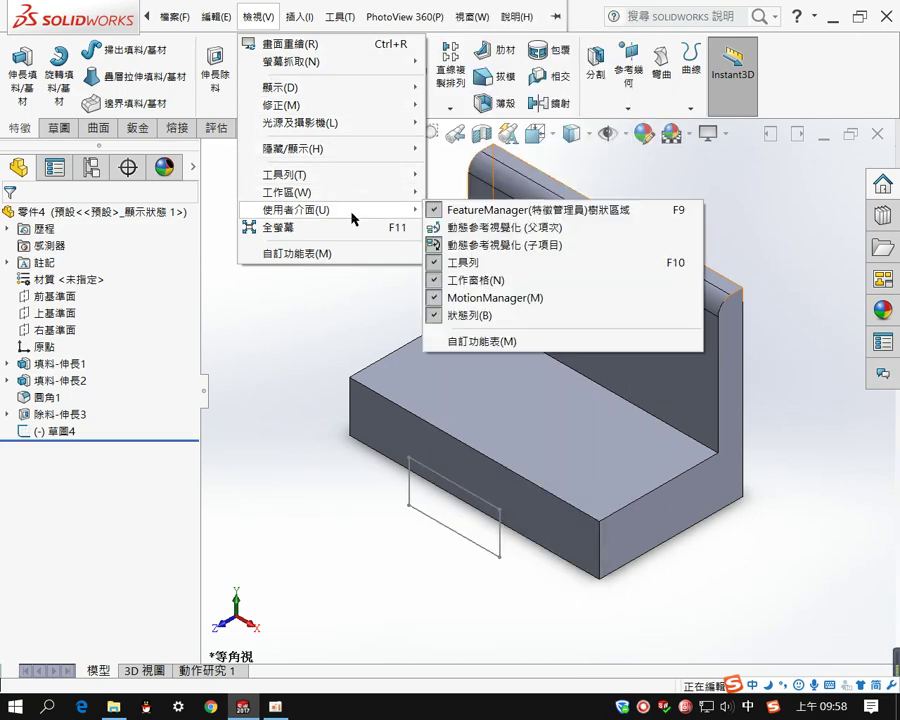
{"action": "mouse_move", "coordinate": [408, 212]}
{"action": "left_click", "coordinate": [443, 226]}
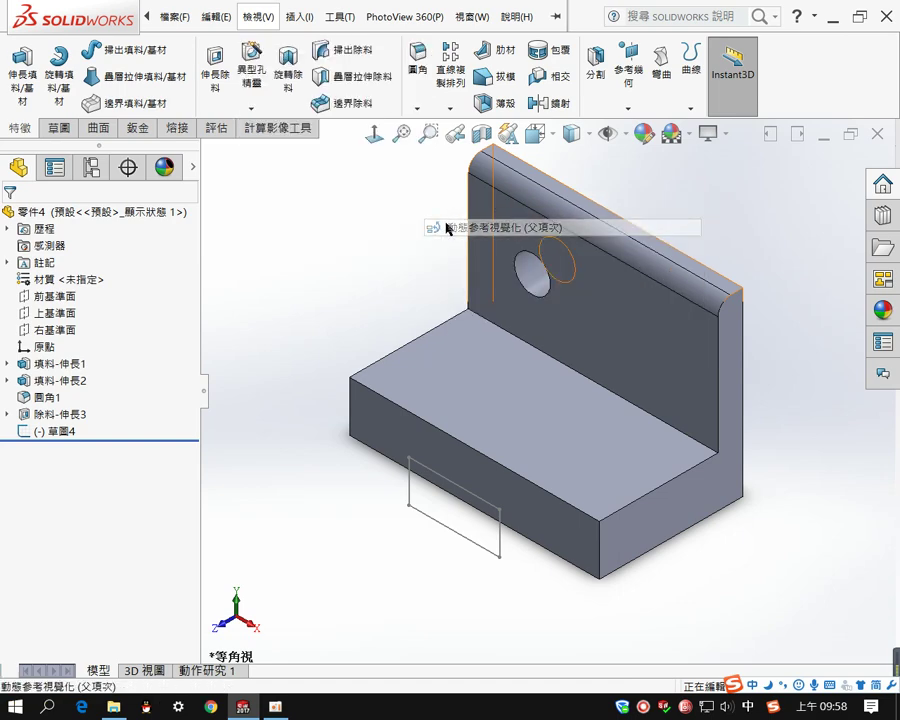
{"action": "left_click", "coordinate": [466, 412]}
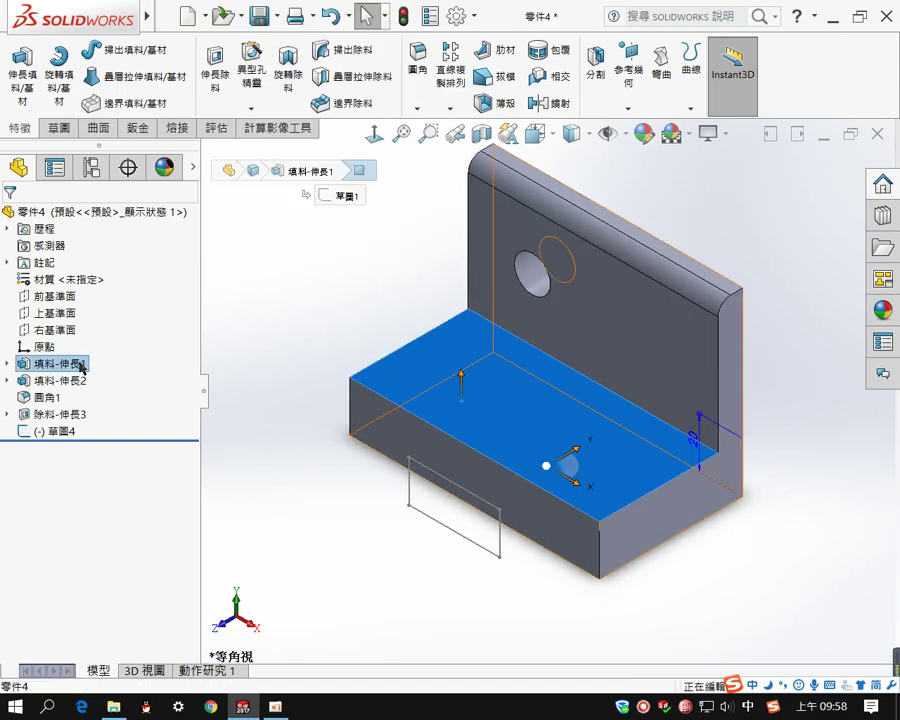
{"action": "mouse_move", "coordinate": [80, 368]}
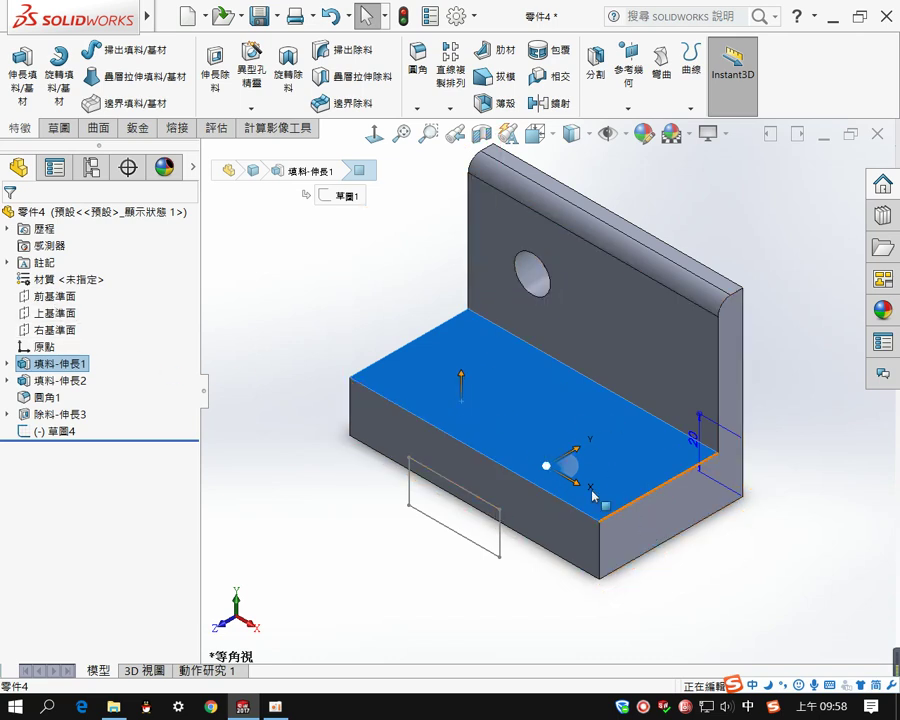
{"action": "left_click", "coordinate": [398, 576]}
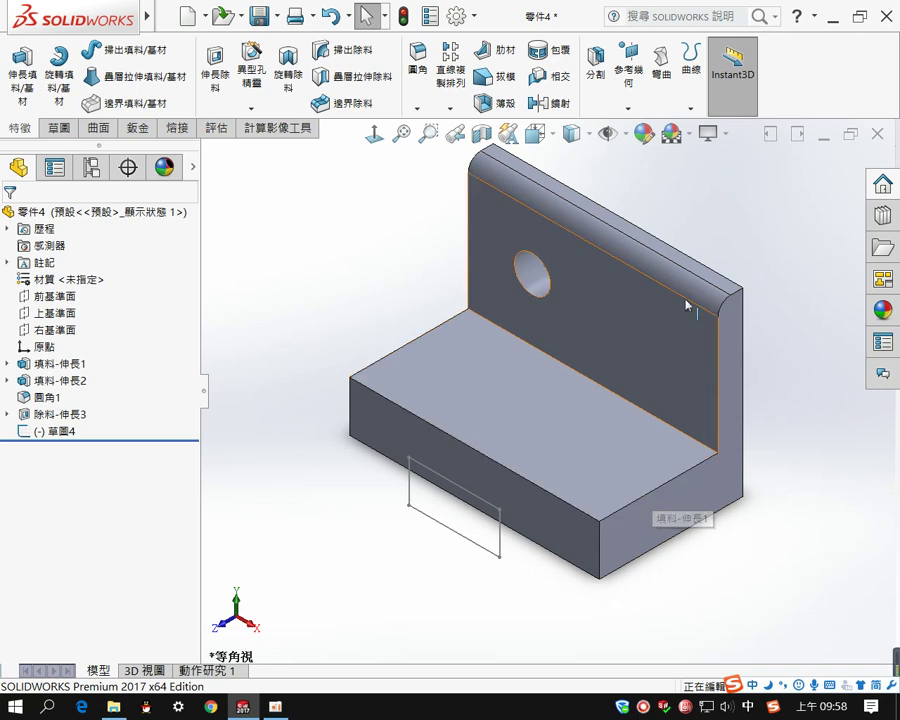
- Move fillet 圓角1 from the vertical plate's upper front edge to the upper edge of the base plate's right-hand end
{"action": "left_click", "coordinate": [688, 289]}
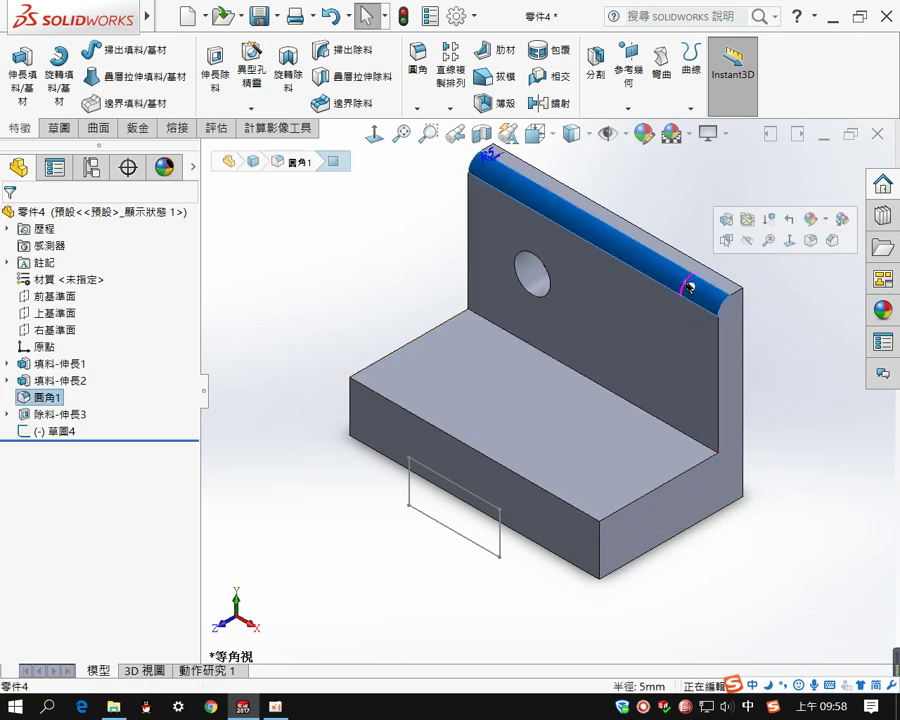
{"action": "scroll", "coordinate": [690, 289], "scroll_direction": "down", "scroll_amount": 3}
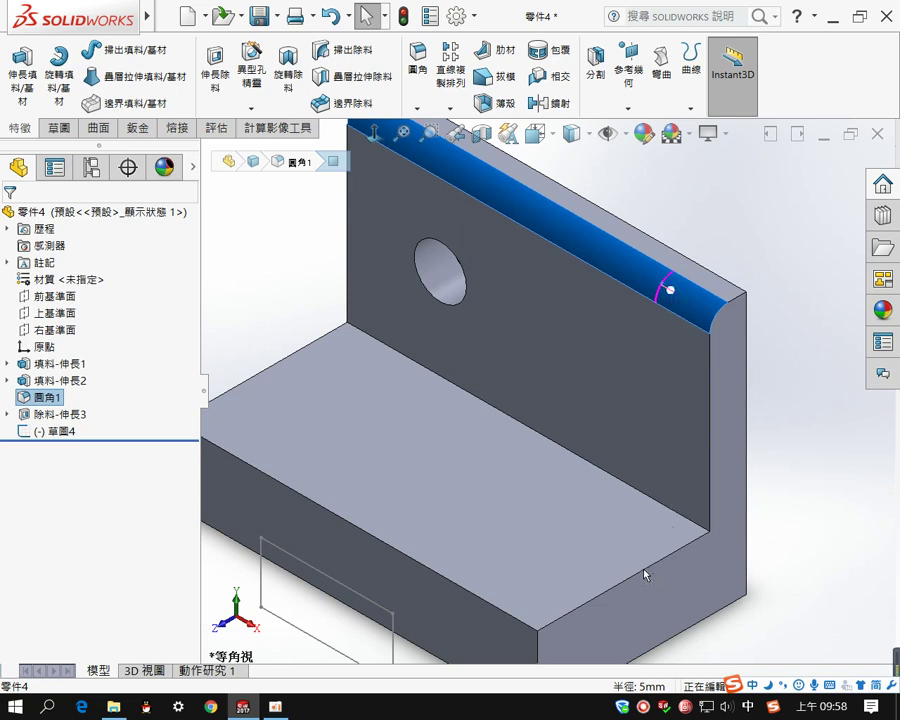
{"action": "left_click_drag", "start_coordinate": [644, 570], "coordinate": [644, 570]}
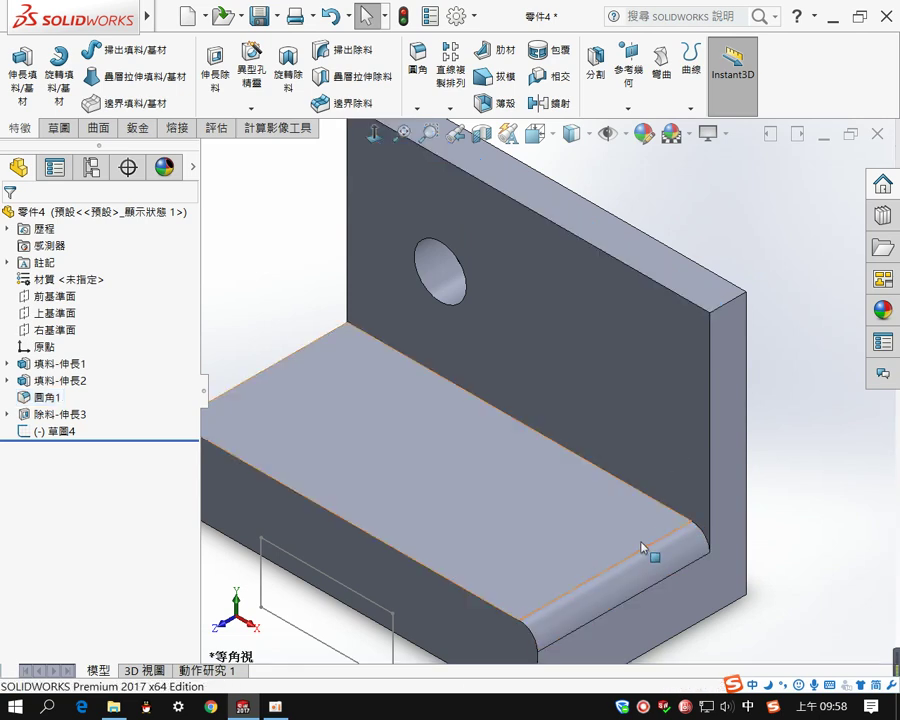
{"action": "scroll", "coordinate": [641, 543], "scroll_direction": "up", "scroll_amount": 2}
{"action": "scroll", "coordinate": [595, 525], "scroll_direction": "down", "scroll_amount": 3}
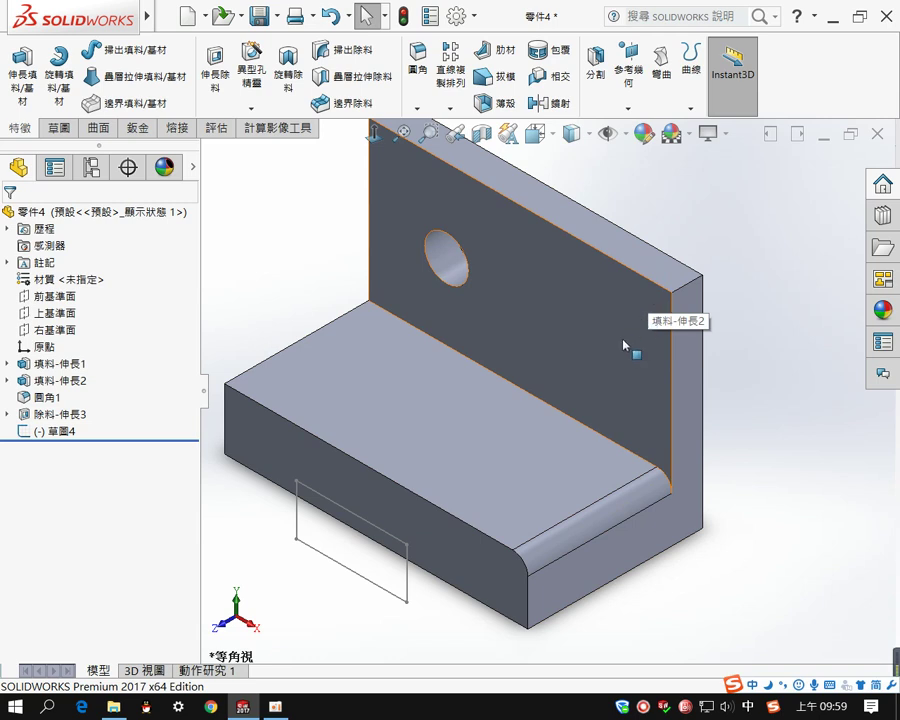
- Copy the R5 fillet from the base plate's end to the vertical plate's upper front edge and the base plate's opposite end edge
{"action": "left_click", "coordinate": [608, 513]}
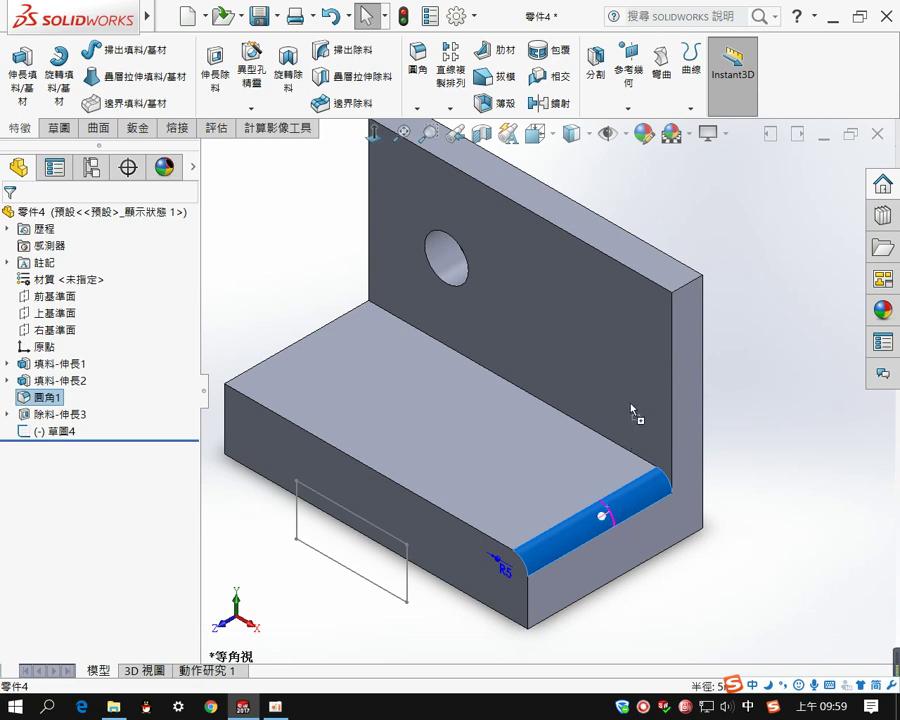
{"action": "left_click_drag", "start_coordinate": [647, 285], "coordinate": [647, 286]}
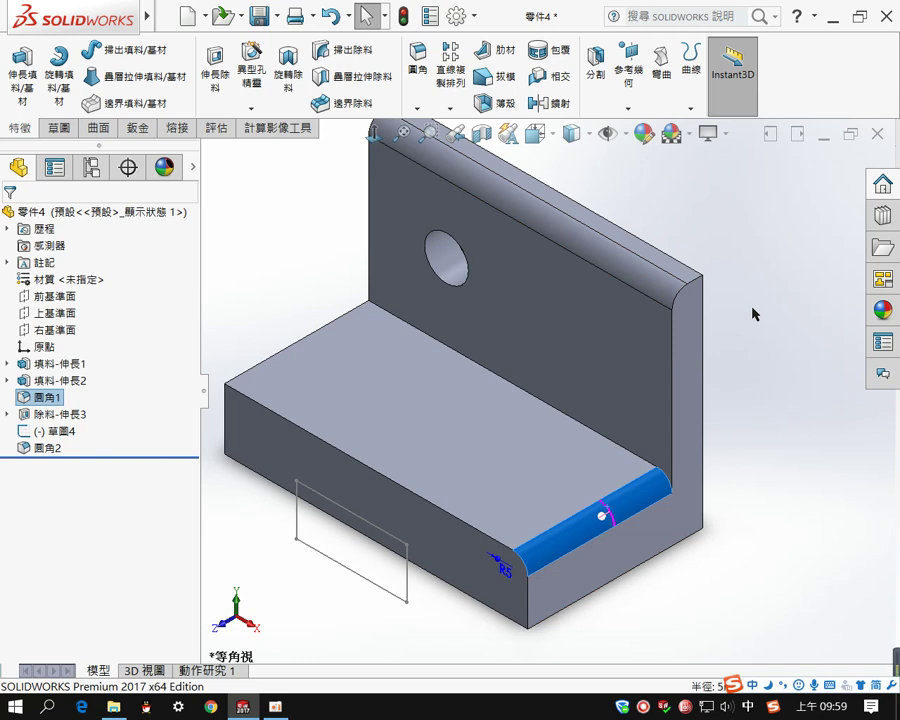
{"action": "left_click", "coordinate": [647, 278]}
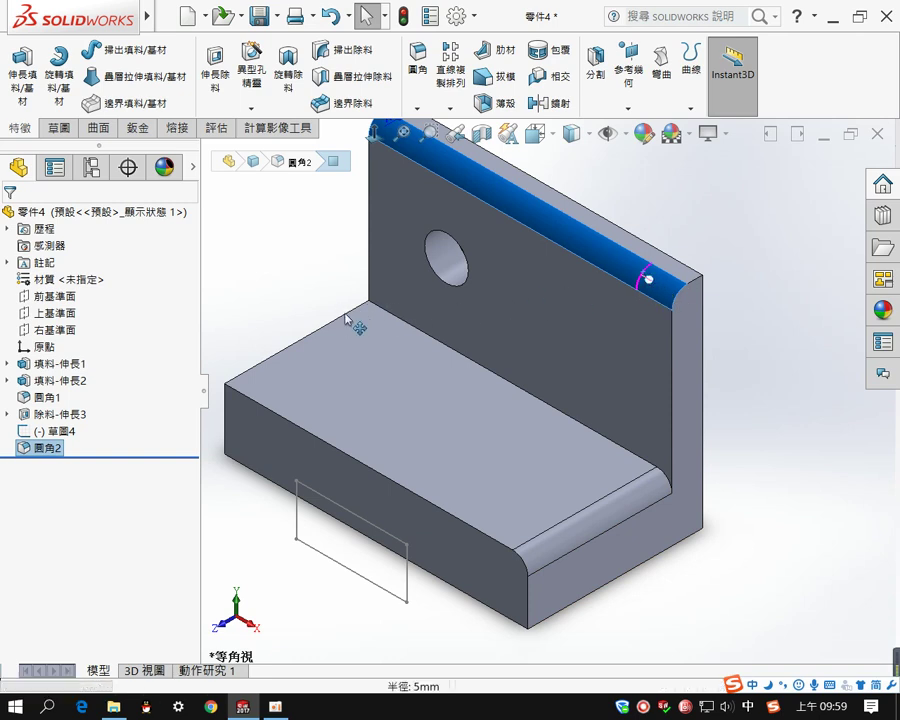
{"action": "left_click_drag", "start_coordinate": [345, 318], "coordinate": [349, 318]}
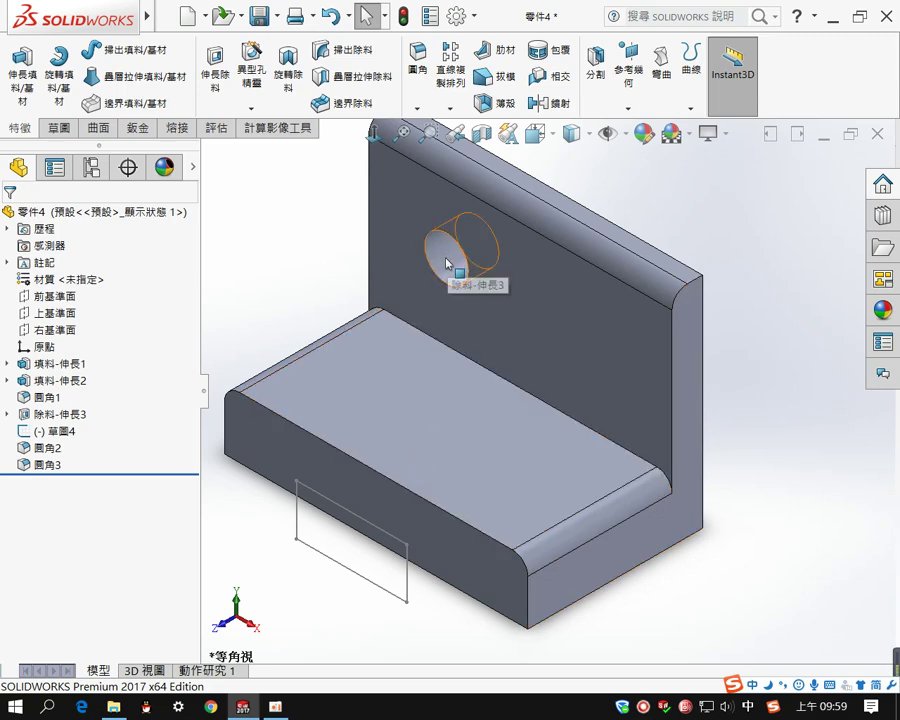
- Move the circular cut 除料-伸長3 along X toward the middle of the vertical plate with Instant3D
{"action": "middle_click_drag", "start_coordinate": [493, 231], "coordinate": [456, 286]}
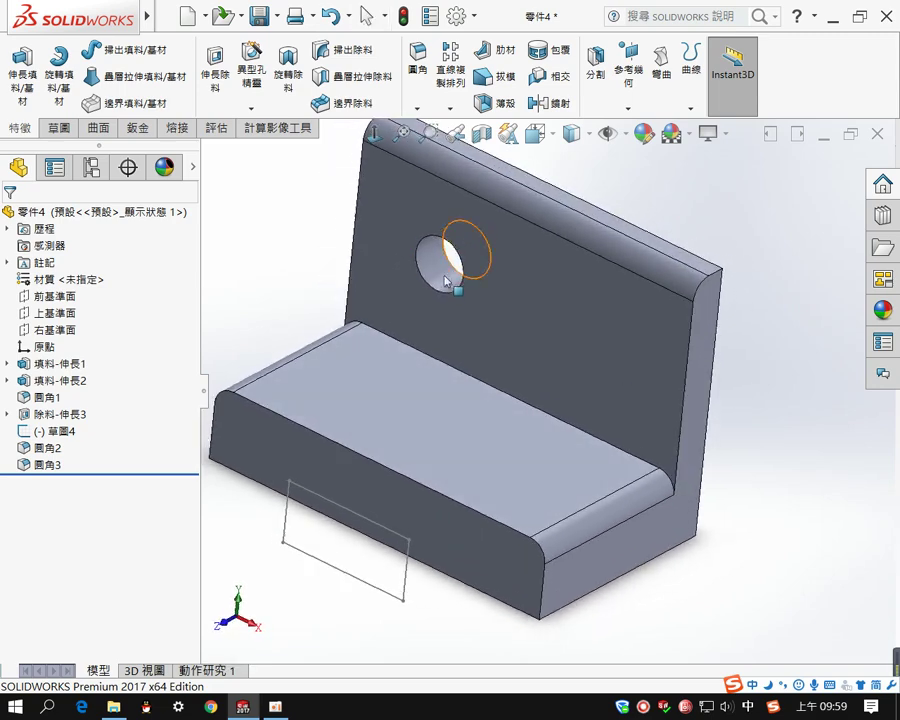
{"action": "left_click", "coordinate": [440, 268]}
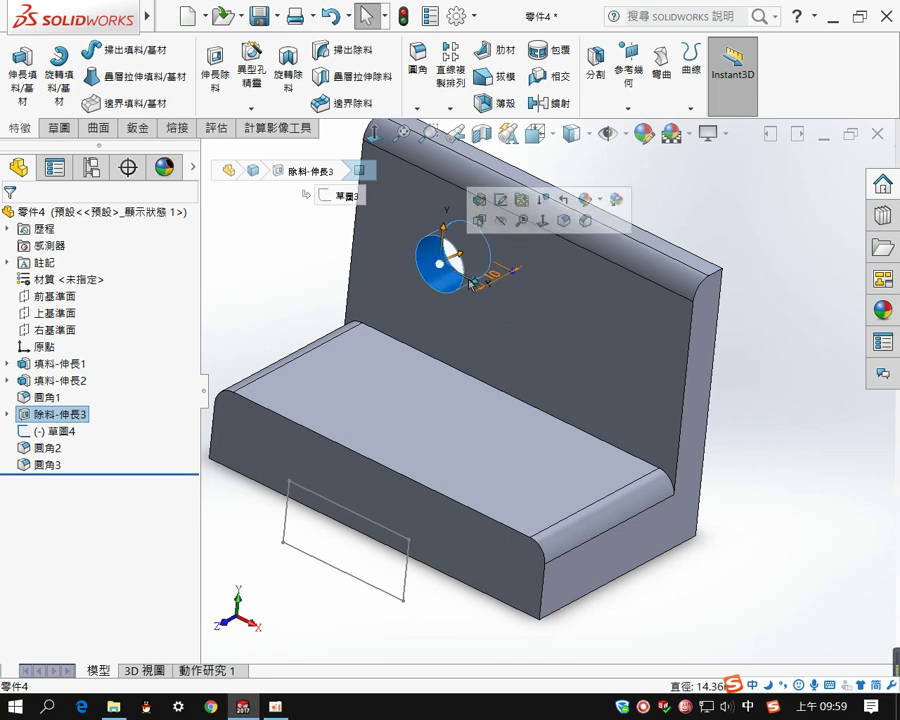
{"action": "scroll", "coordinate": [474, 284], "scroll_direction": "down", "scroll_amount": 3}
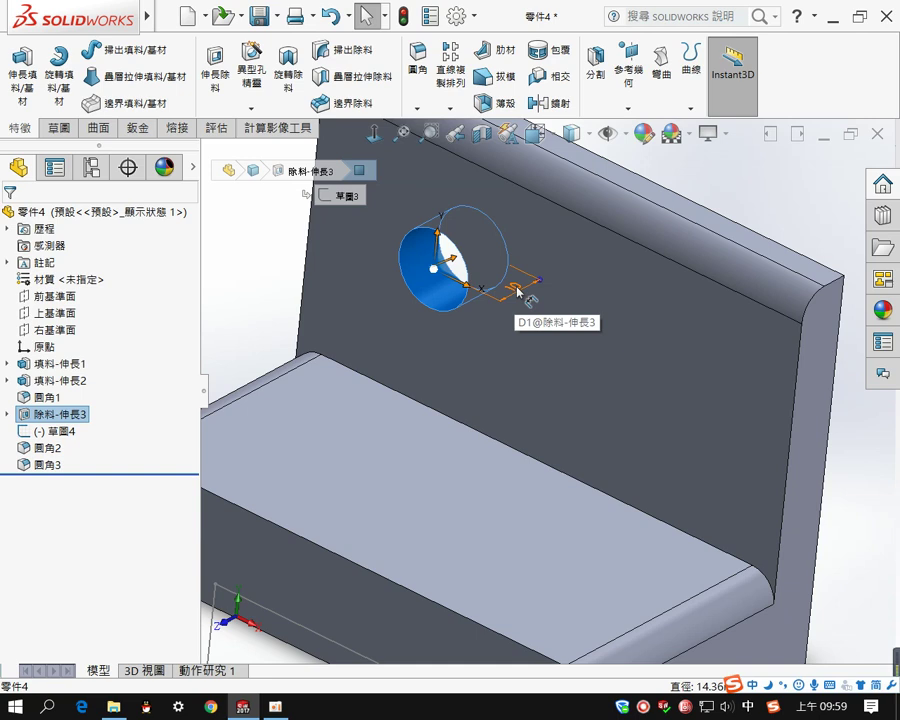
{"action": "left_click_drag", "start_coordinate": [466, 289], "coordinate": [597, 353]}
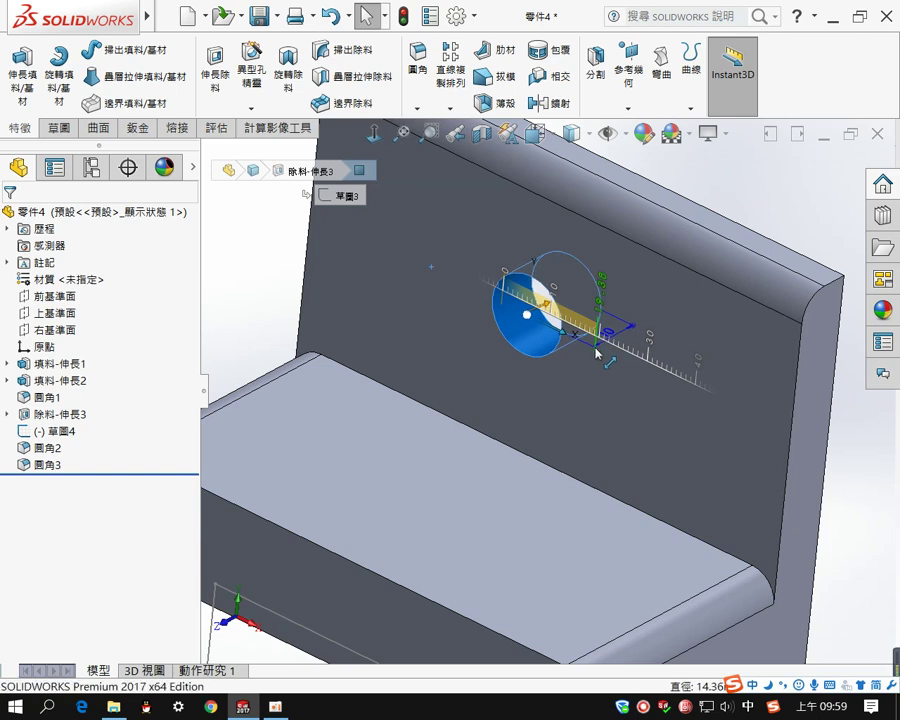
{"action": "left_click_drag", "start_coordinate": [597, 352], "coordinate": [557, 333]}
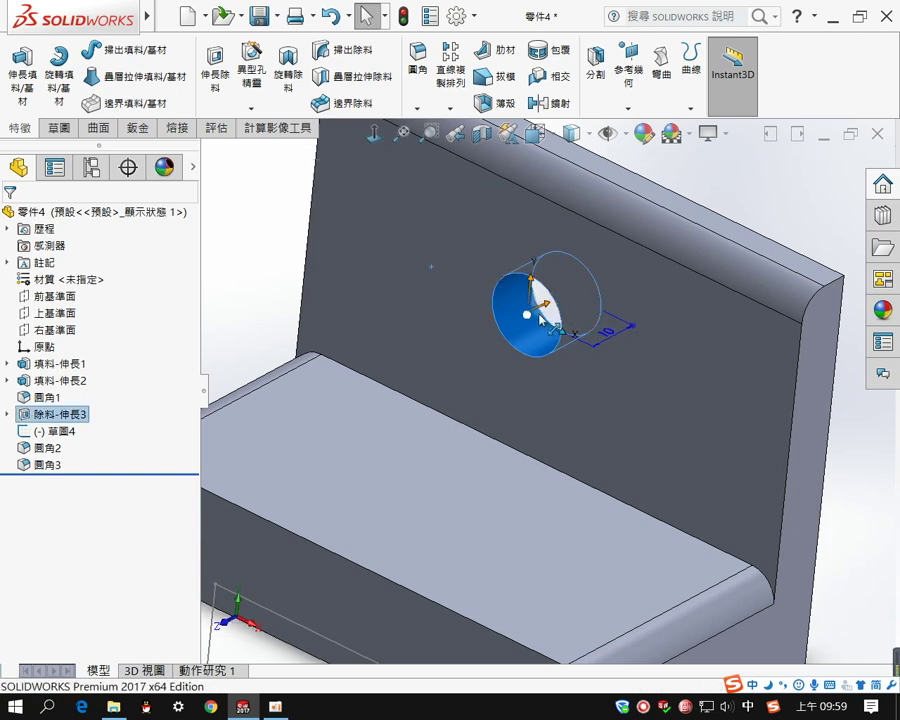
- Try to change the diameter of the hole in the vertical plate by pulling its cylindrical face with Instant3D
{"action": "scroll", "coordinate": [541, 318], "scroll_direction": "down", "scroll_amount": 3}
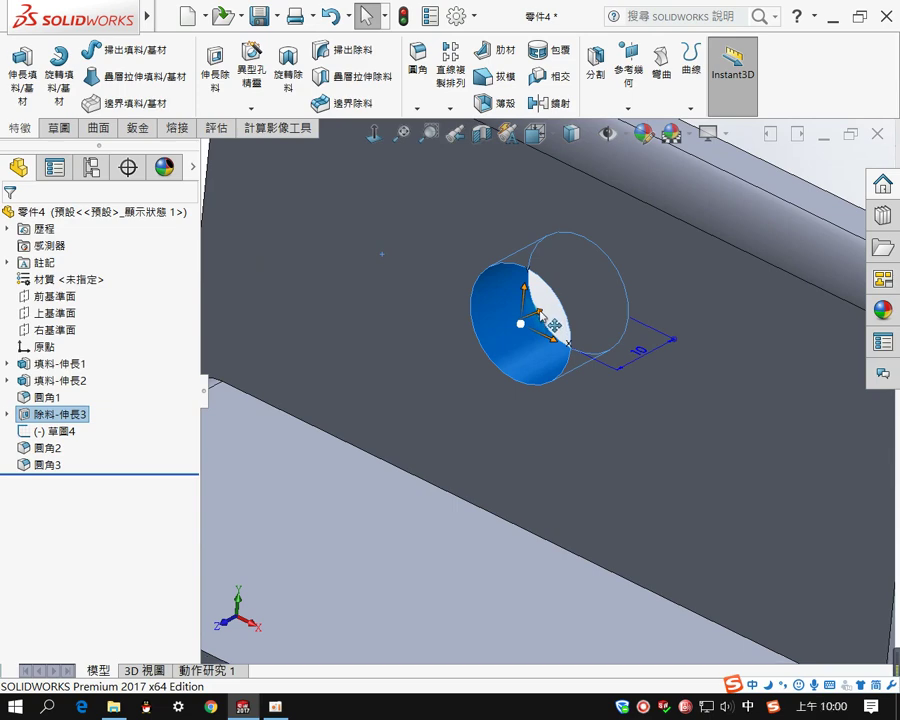
{"action": "middle_click_drag", "start_coordinate": [501, 323], "coordinate": [439, 337]}
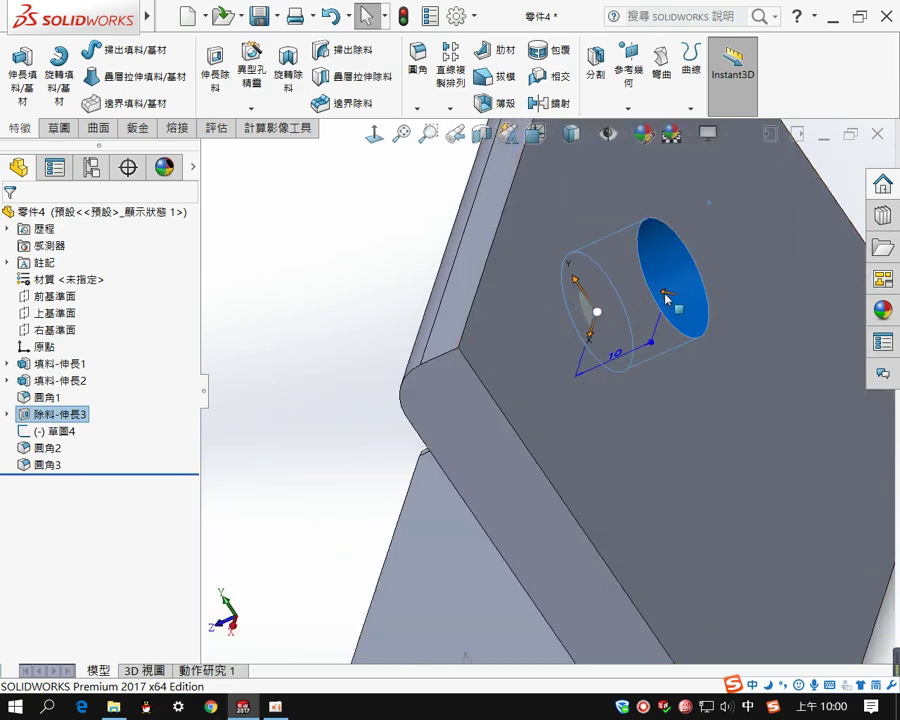
{"action": "middle_click_drag", "start_coordinate": [667, 297], "coordinate": [585, 364]}
{"action": "scroll", "coordinate": [591, 362], "scroll_direction": "up", "scroll_amount": 4}
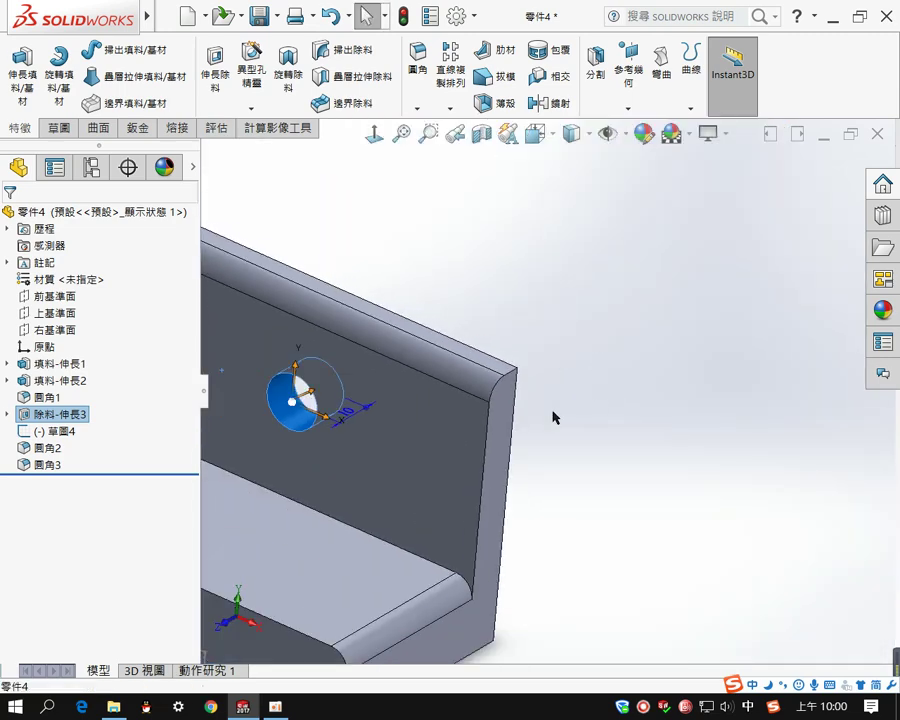
{"action": "scroll", "coordinate": [288, 376], "scroll_direction": "down", "scroll_amount": 1}
{"action": "scroll", "coordinate": [345, 405], "scroll_direction": "down", "scroll_amount": 3}
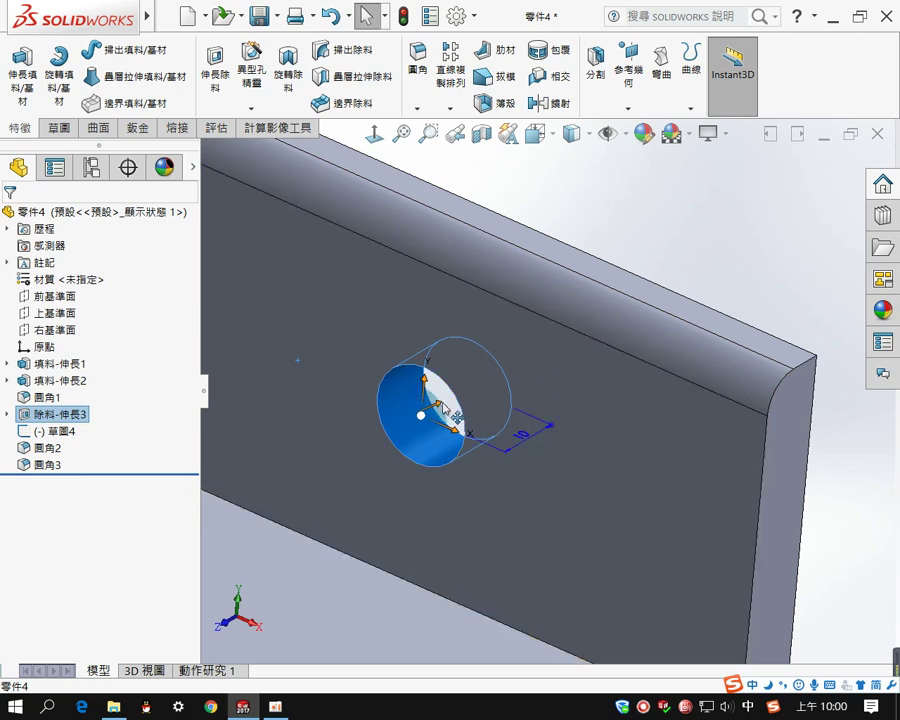
{"action": "left_click_drag", "start_coordinate": [442, 405], "coordinate": [464, 404]}
{"action": "scroll", "coordinate": [464, 404], "scroll_direction": "down", "scroll_amount": 1}
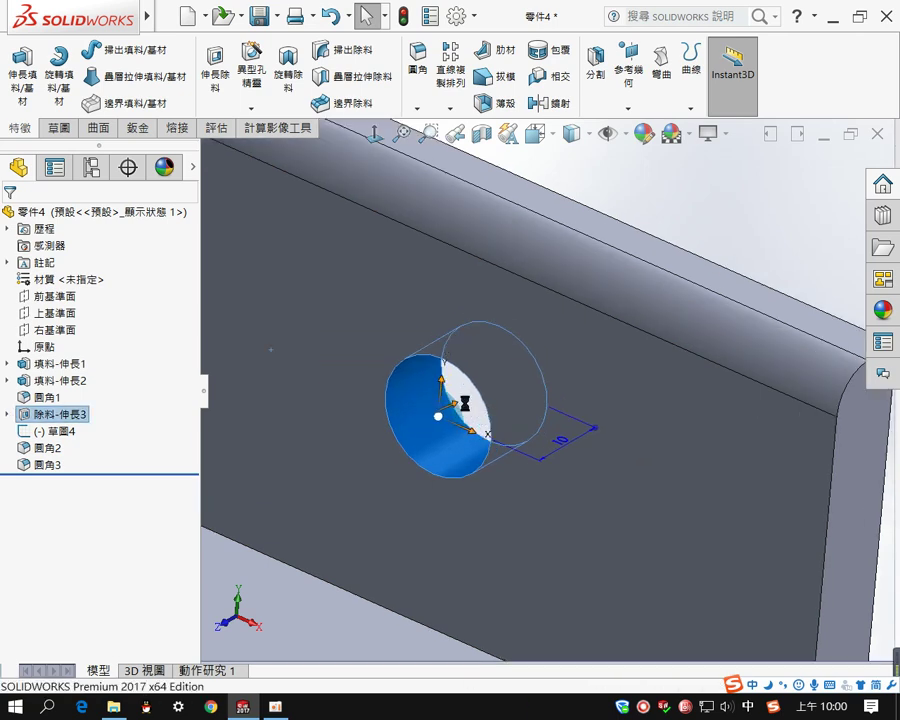
- Enlarge the hole in the vertical plate by pulling its cylindrical face outward with Instant3D
{"action": "scroll", "coordinate": [455, 415], "scroll_direction": "down", "scroll_amount": 3}
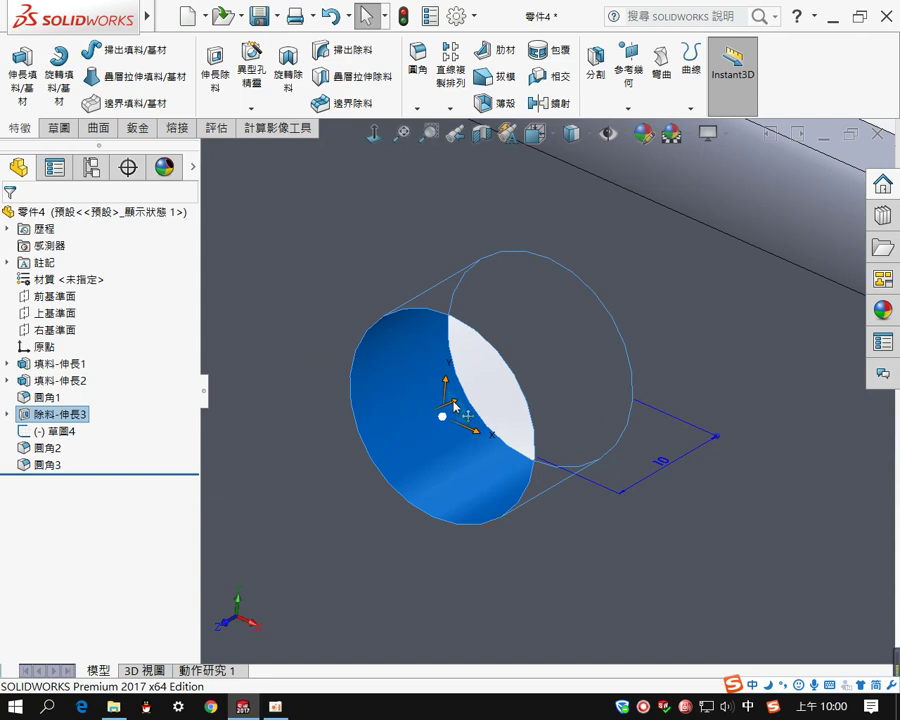
{"action": "middle_click_drag", "start_coordinate": [455, 405], "coordinate": [538, 397]}
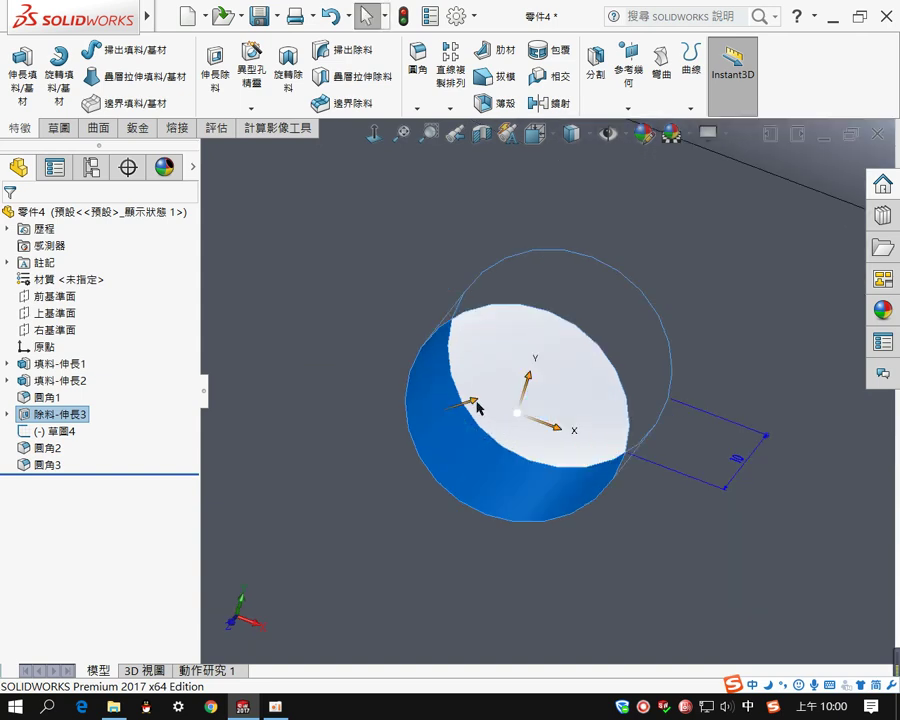
{"action": "middle_click_drag", "start_coordinate": [476, 400], "coordinate": [481, 400]}
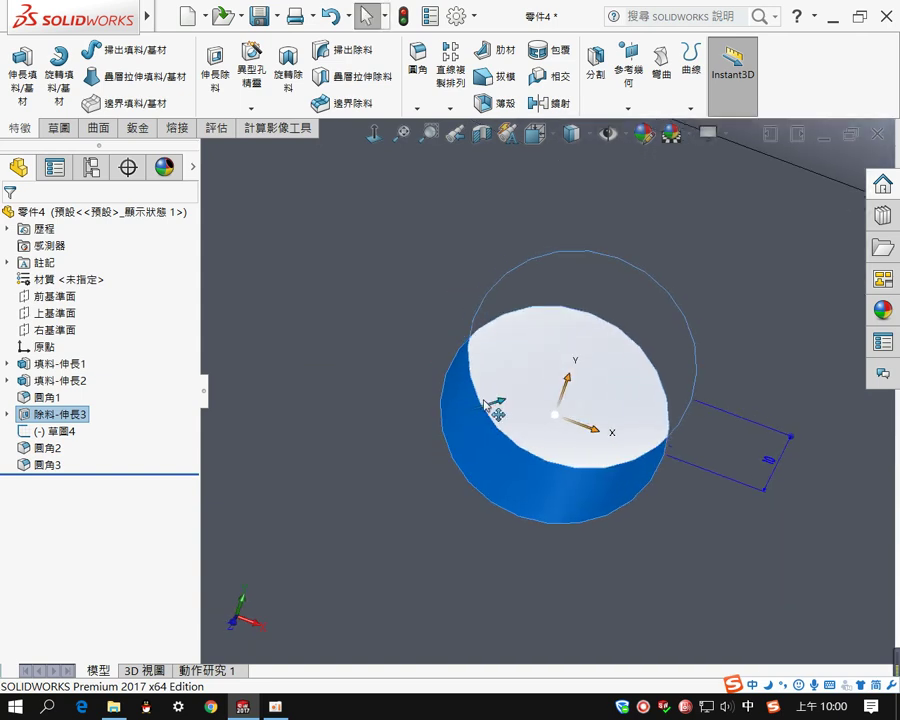
{"action": "left_click_drag", "start_coordinate": [500, 406], "coordinate": [441, 431]}
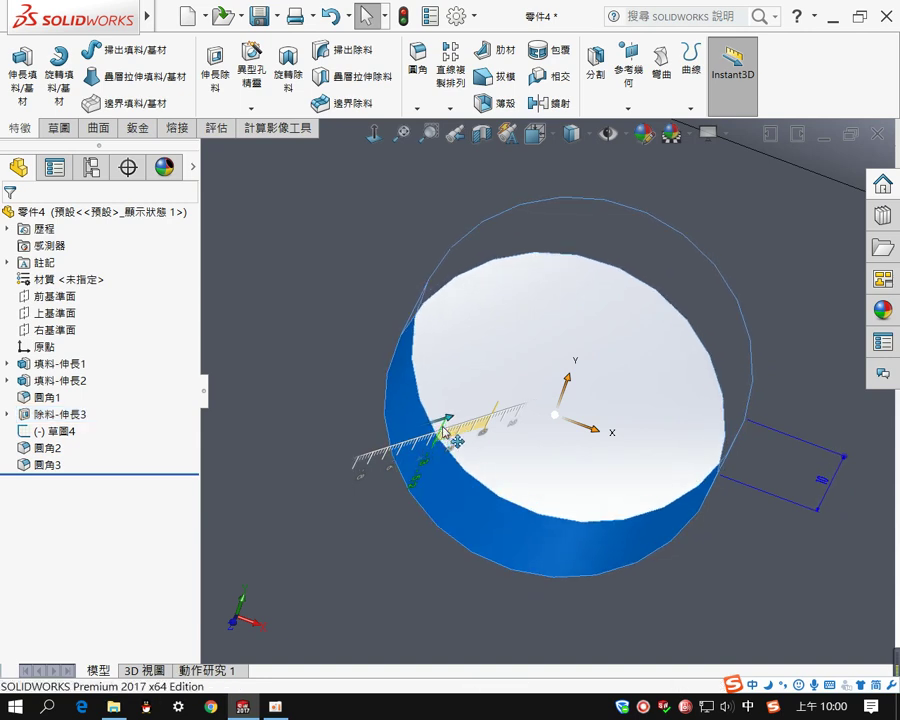
{"action": "left_click_drag", "start_coordinate": [438, 432], "coordinate": [432, 437]}
{"action": "scroll", "coordinate": [507, 415], "scroll_direction": "up", "scroll_amount": 5}
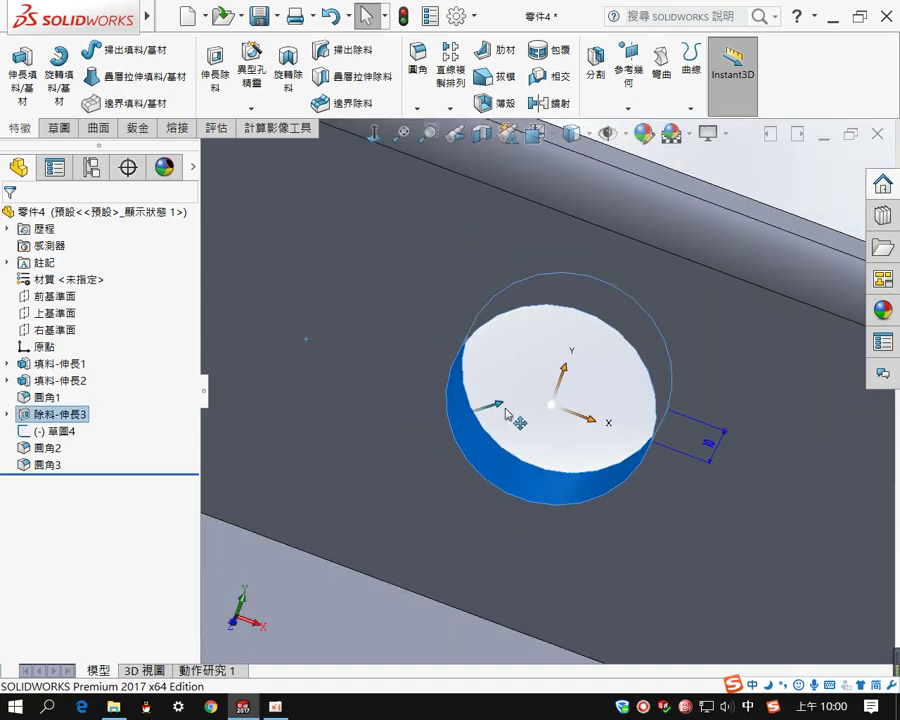
{"action": "middle_click_drag", "start_coordinate": [501, 415], "coordinate": [479, 408]}
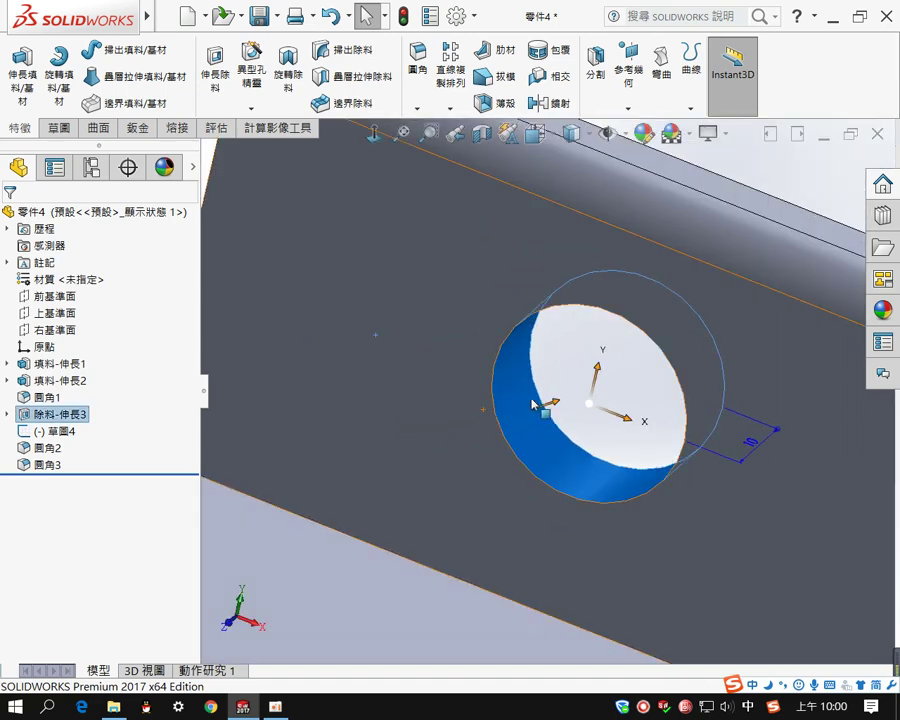
{"action": "scroll", "coordinate": [545, 413], "scroll_direction": "up", "scroll_amount": 1}
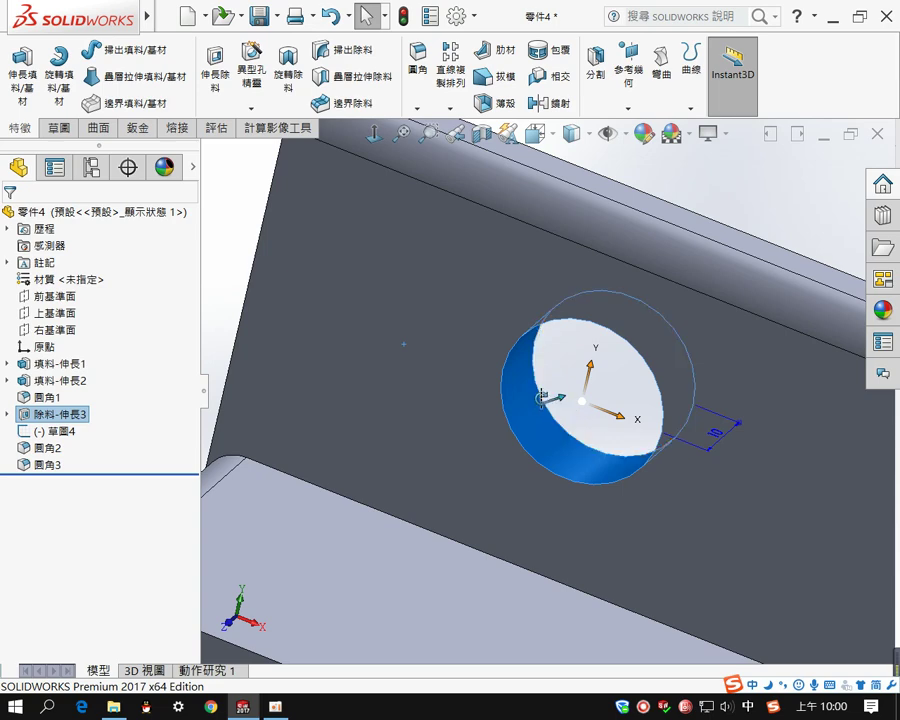
- Move the circular cut from the vertical plate onto the base plate's top face, and copy it back onto the vertical plate
{"action": "middle_click_drag", "start_coordinate": [552, 410], "coordinate": [543, 404]}
{"action": "scroll", "coordinate": [541, 404], "scroll_direction": "up", "scroll_amount": 3}
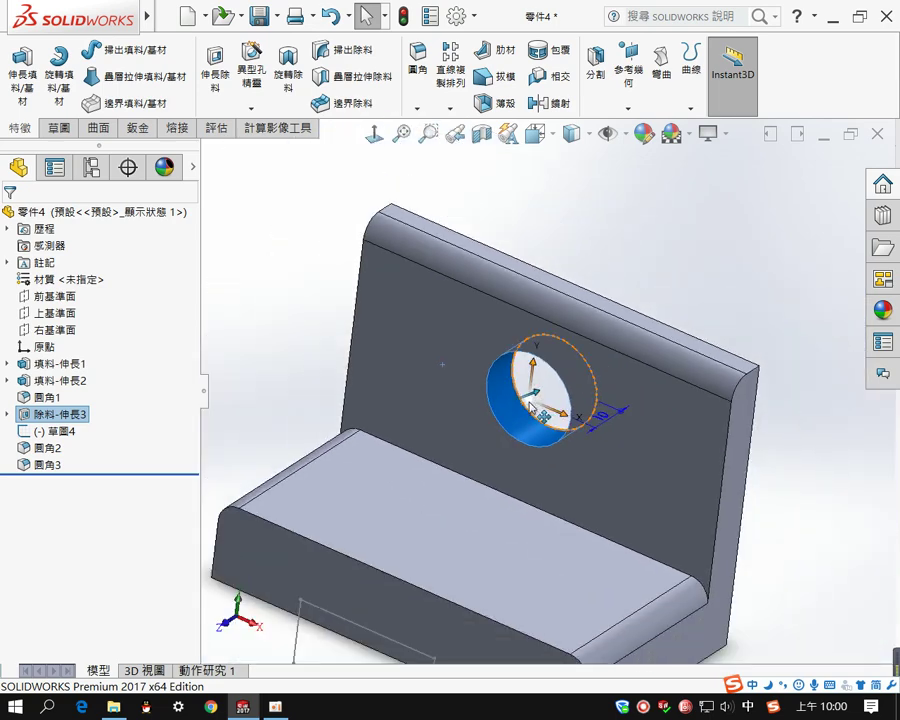
{"action": "left_click_drag", "start_coordinate": [528, 410], "coordinate": [397, 501]}
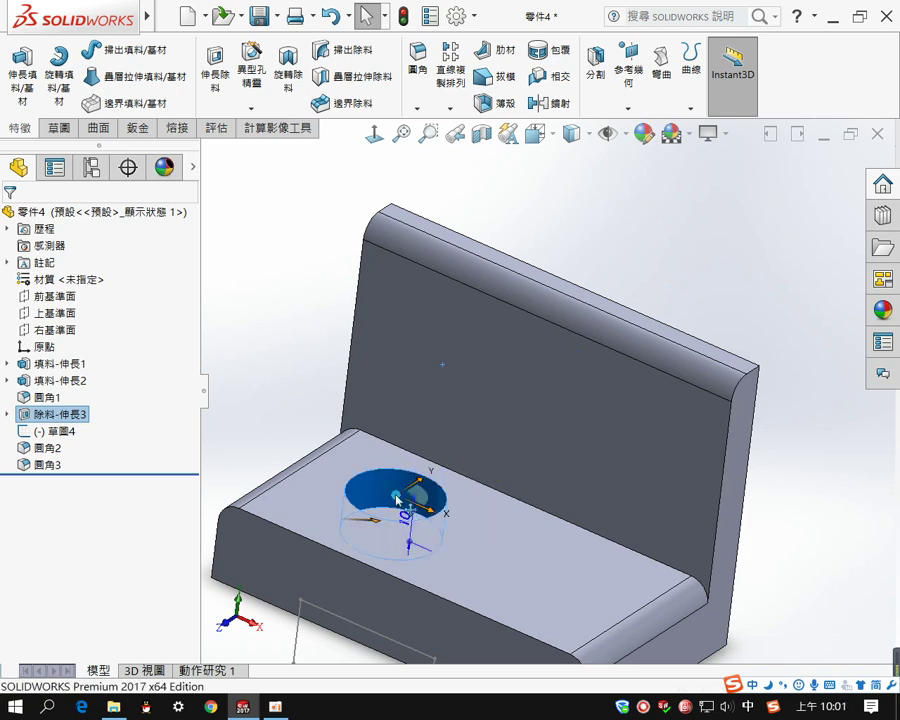
{"action": "left_click_drag", "start_coordinate": [505, 438], "coordinate": [530, 427]}
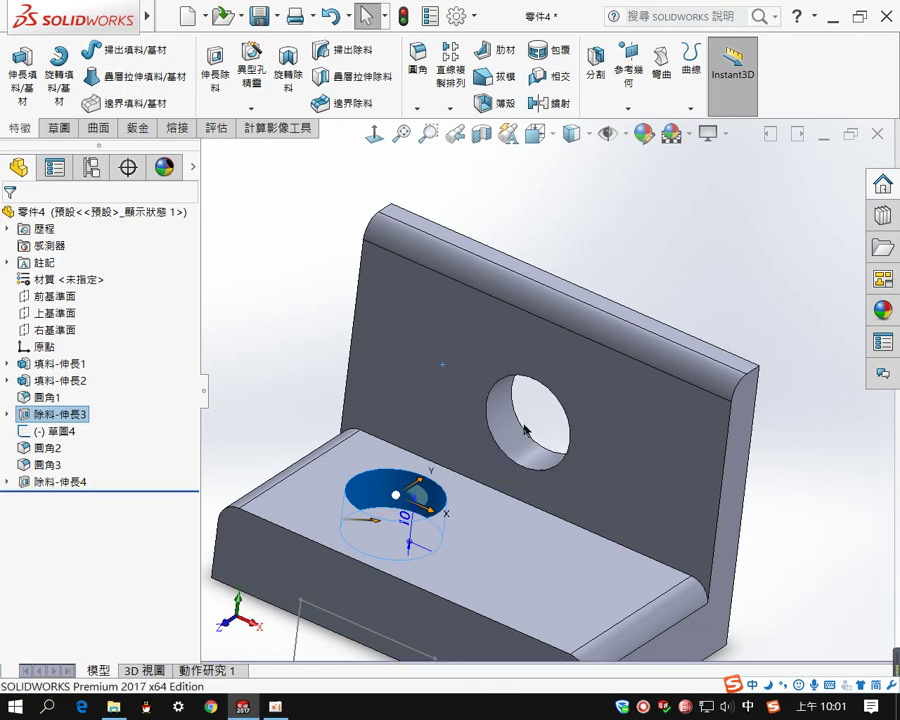
{"action": "scroll", "coordinate": [656, 291], "scroll_direction": "up", "scroll_amount": 3}
{"action": "left_click", "coordinate": [657, 291]}
{"action": "scroll", "coordinate": [453, 544], "scroll_direction": "down", "scroll_amount": 3}
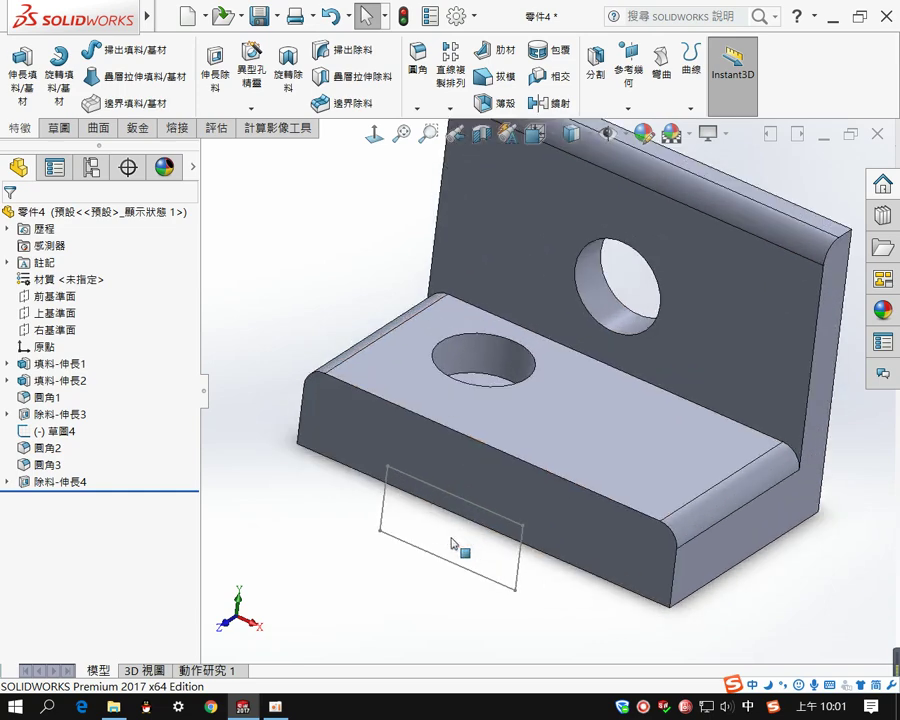
- Try extruding the rectangle sketch 草圖4 into the base plate as a cut with Instant3D, and undo it
{"action": "scroll", "coordinate": [453, 544], "scroll_direction": "down", "scroll_amount": 3}
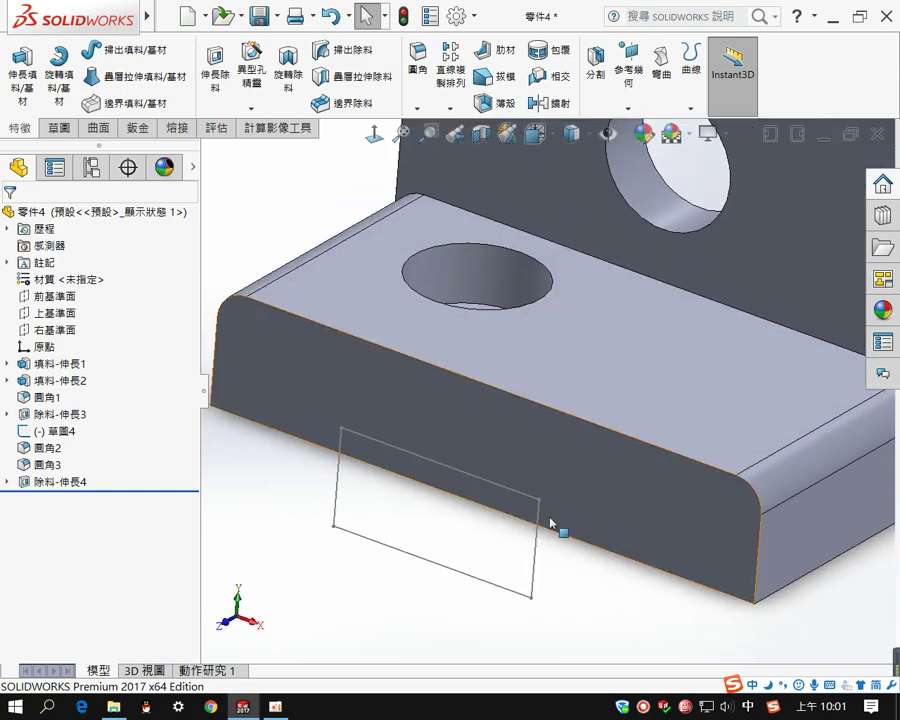
{"action": "middle_click_drag", "start_coordinate": [532, 514], "coordinate": [520, 430]}
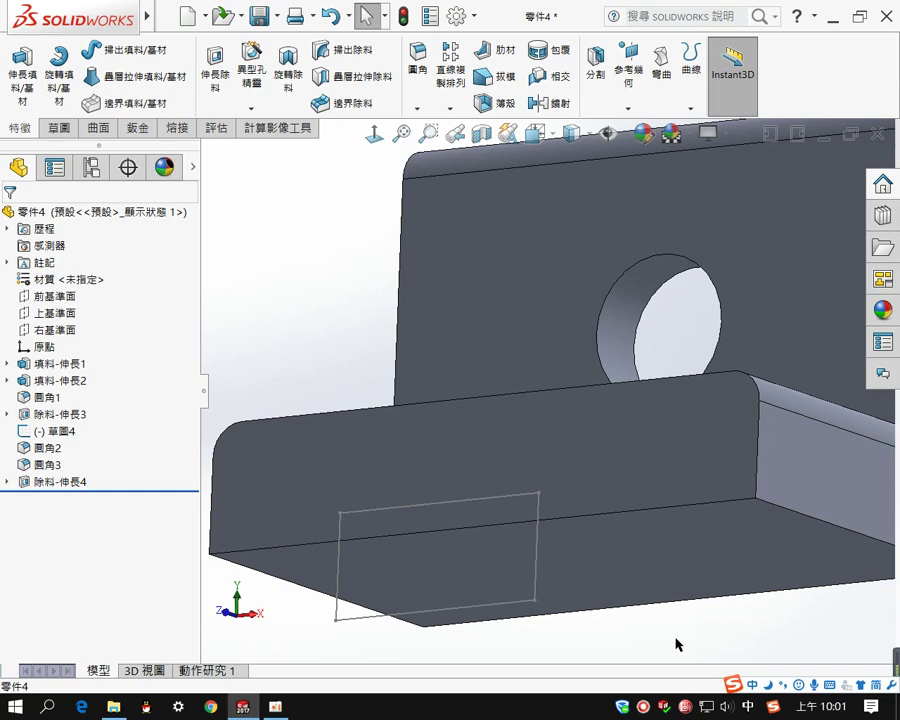
{"action": "middle_click_drag", "start_coordinate": [597, 579], "coordinate": [392, 533]}
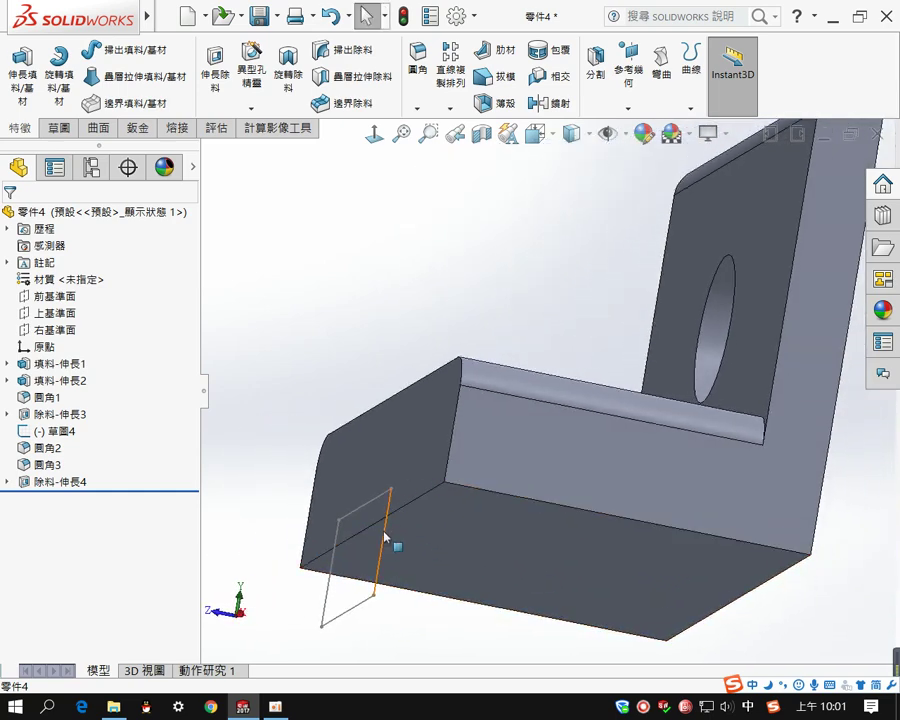
{"action": "middle_click", "coordinate": [390, 503]}
{"action": "mouse_move", "coordinate": [390, 503]}
{"action": "middle_mouse_down"}
{"action": "mouse_move", "coordinate": [388, 520]}
{"action": "mouse_move", "coordinate": [394, 516]}
{"action": "middle_mouse_up"}
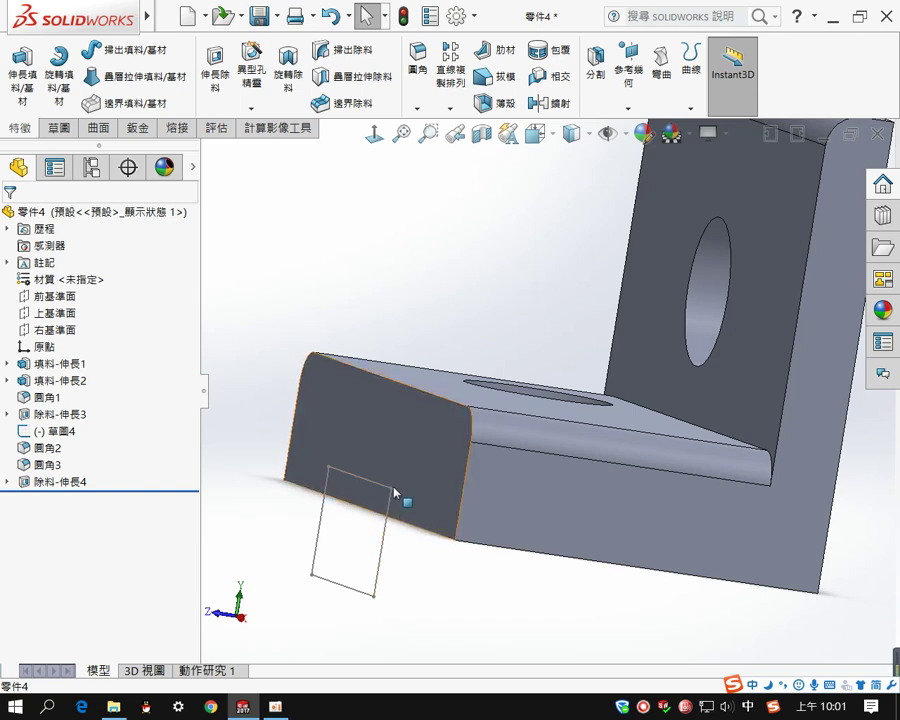
{"action": "left_click", "coordinate": [389, 505]}
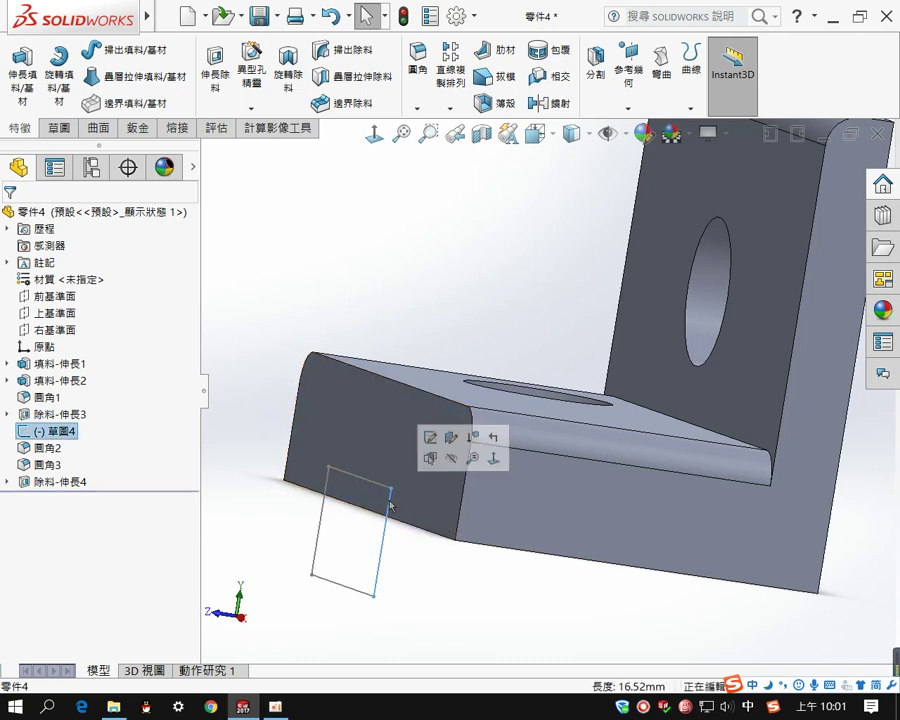
{"action": "middle_click_drag", "start_coordinate": [597, 628], "coordinate": [518, 589]}
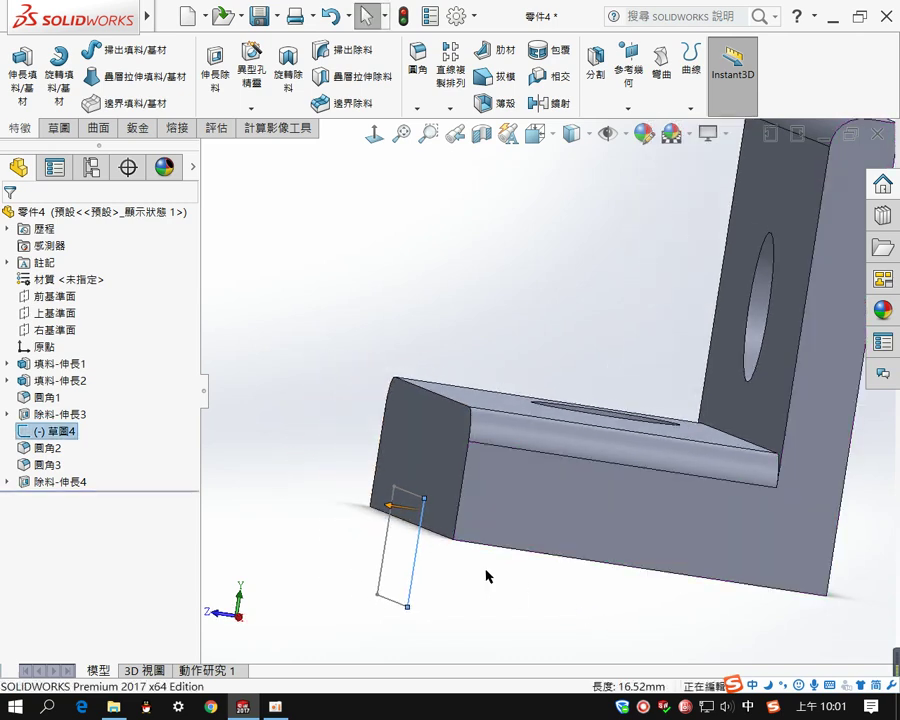
{"action": "left_click_drag", "start_coordinate": [404, 511], "coordinate": [568, 557]}
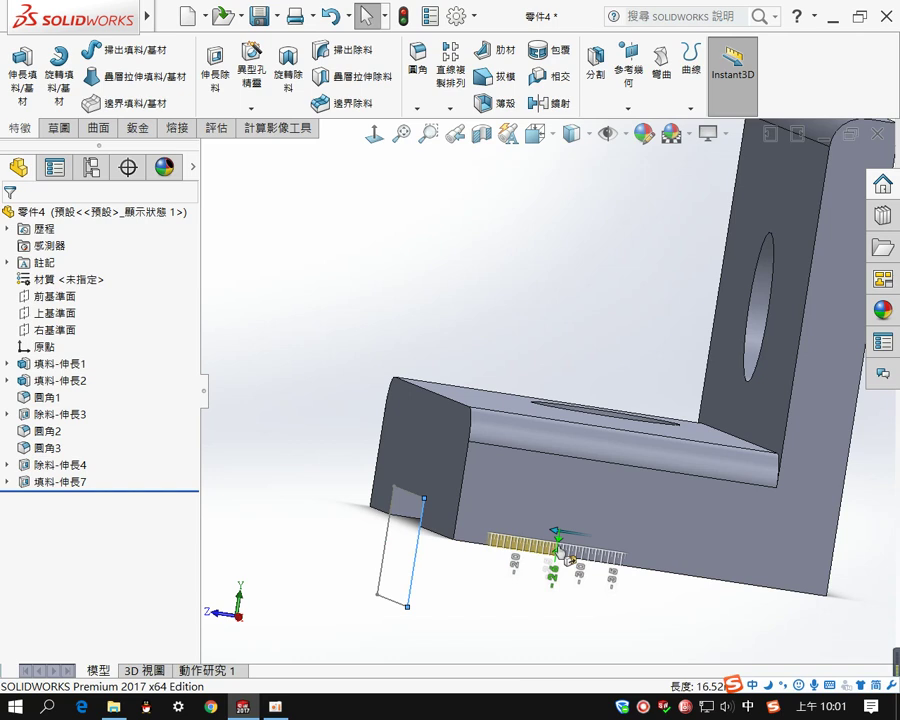
{"action": "left_click_drag", "start_coordinate": [553, 548], "coordinate": [555, 540]}
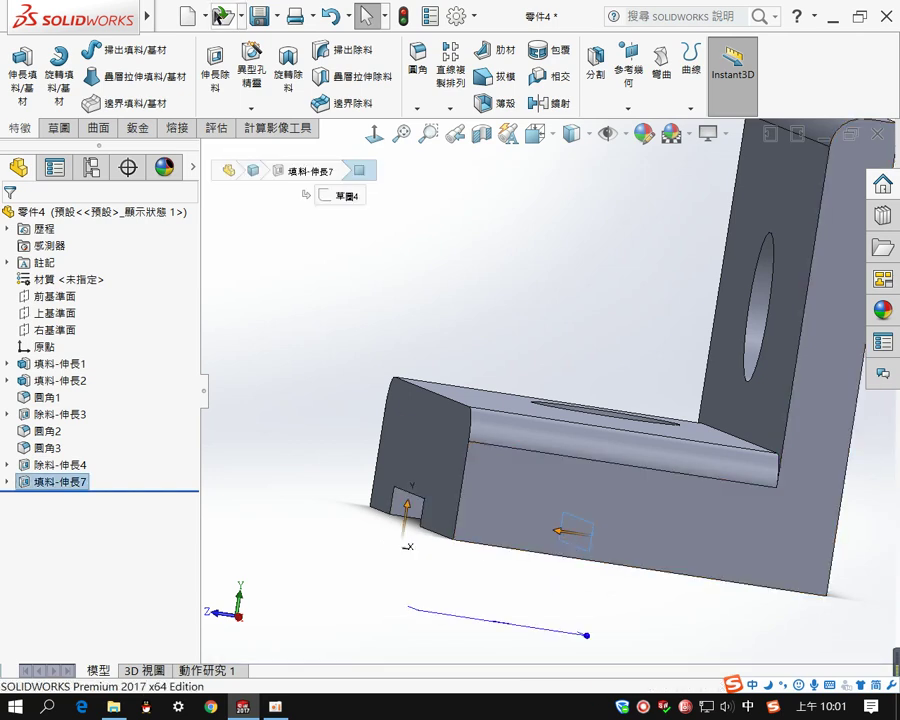
{"action": "left_click", "coordinate": [330, 15]}
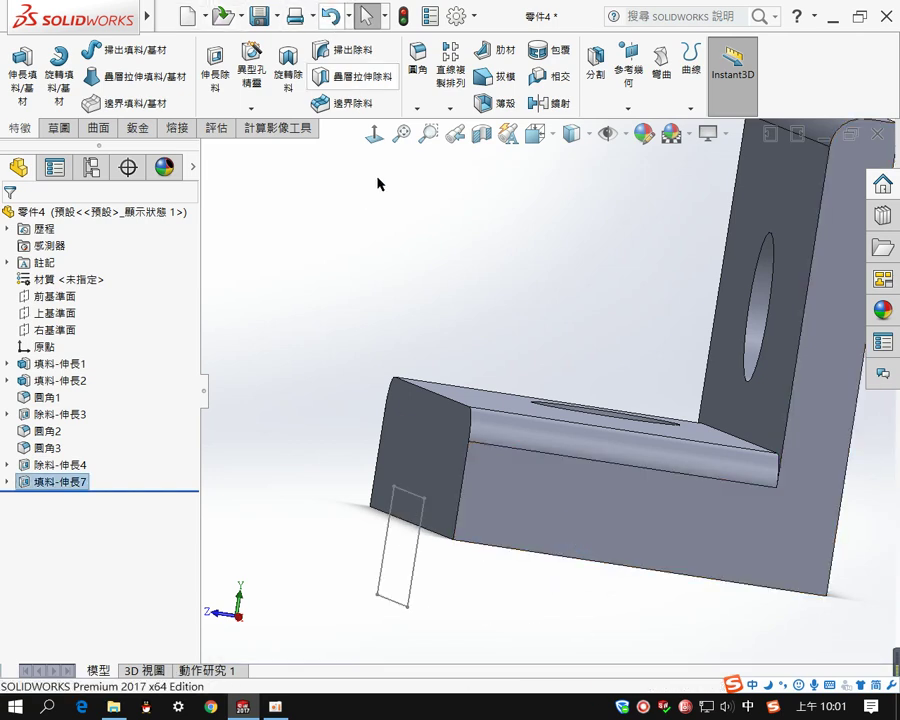
- Try extruding the rectangle sketch inward about 24 mm as a boss protruding below the base plate, and undo it
{"action": "left_click", "coordinate": [418, 555]}
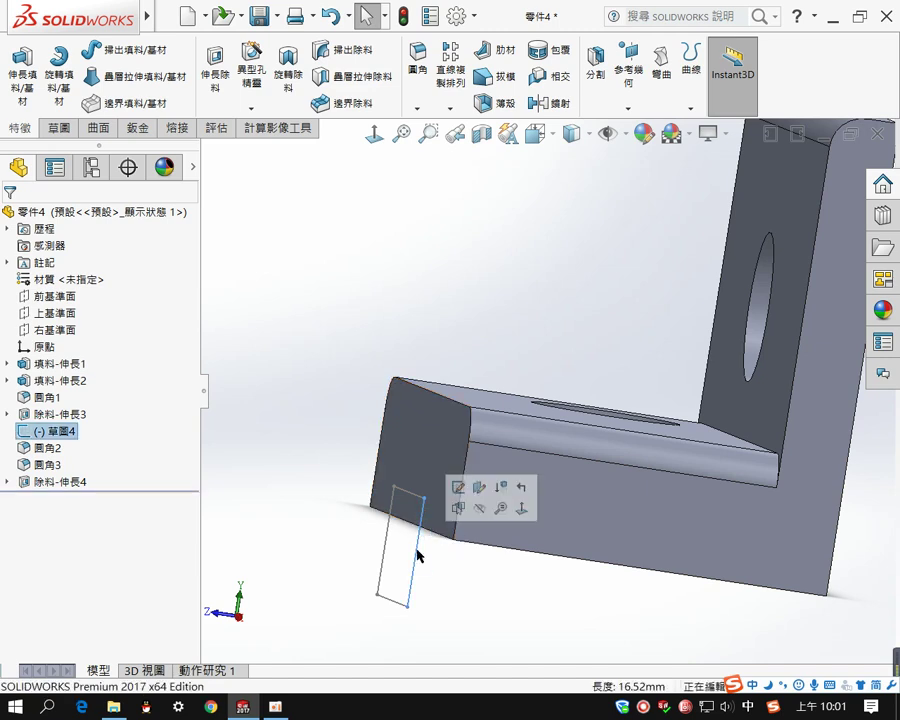
{"action": "mouse_move", "coordinate": [384, 550]}
{"action": "left_mouse_down"}
{"action": "mouse_move", "coordinate": [442, 572]}
{"action": "mouse_move", "coordinate": [550, 581]}
{"action": "left_mouse_up"}
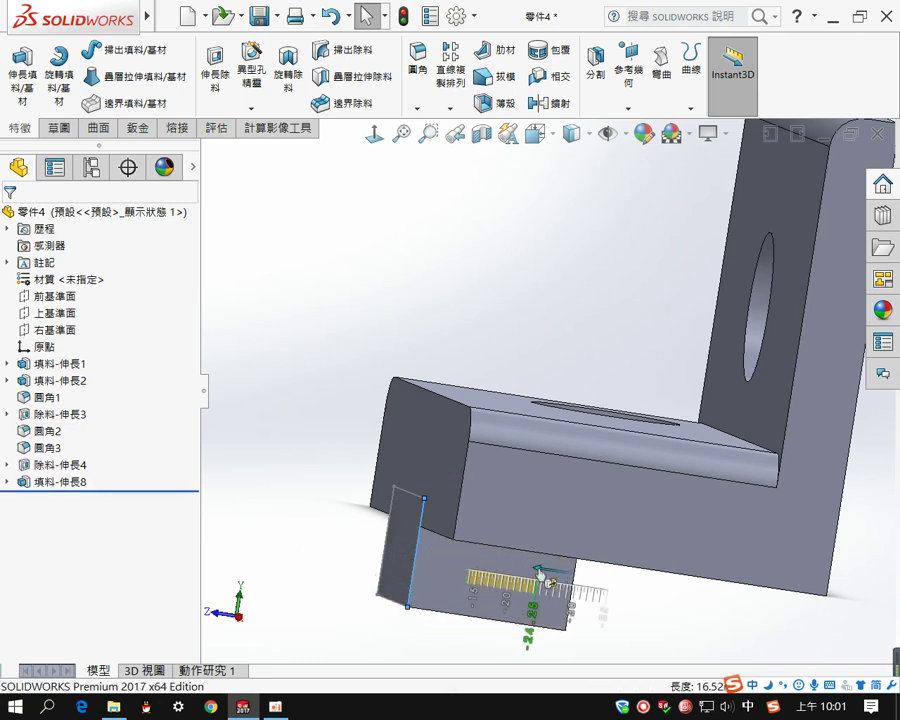
{"action": "middle_click_drag", "start_coordinate": [552, 588], "coordinate": [680, 585]}
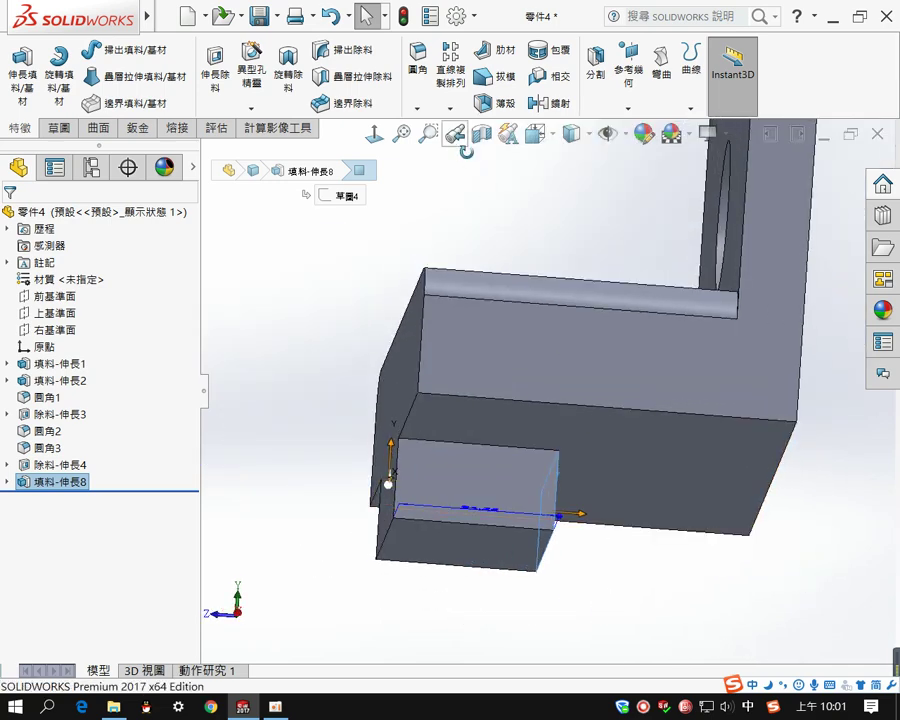
{"action": "middle_click_drag", "start_coordinate": [466, 151], "coordinate": [530, 260]}
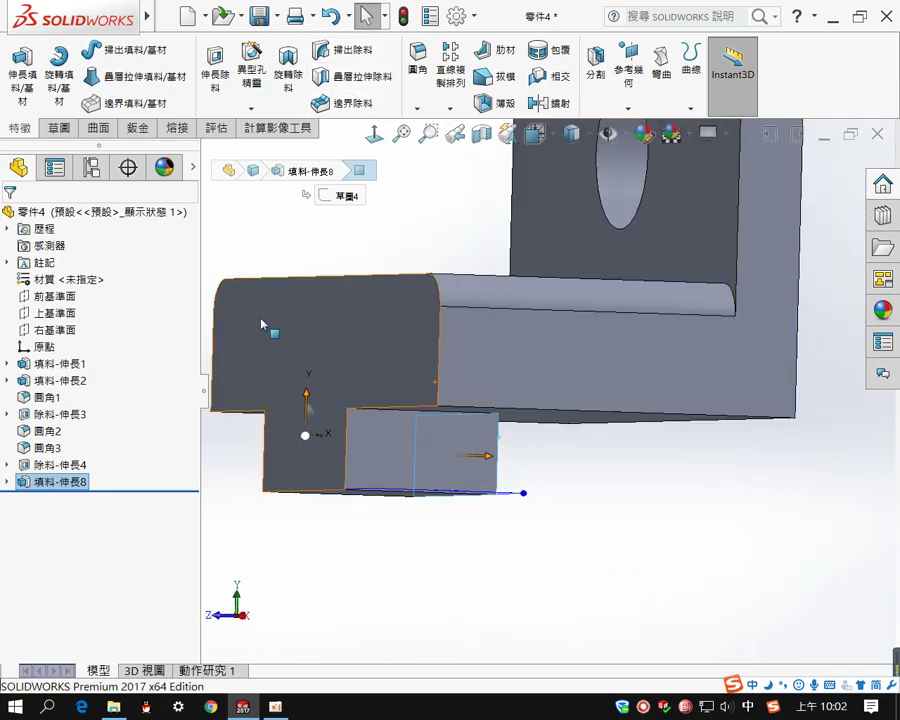
{"action": "left_click", "coordinate": [330, 16]}
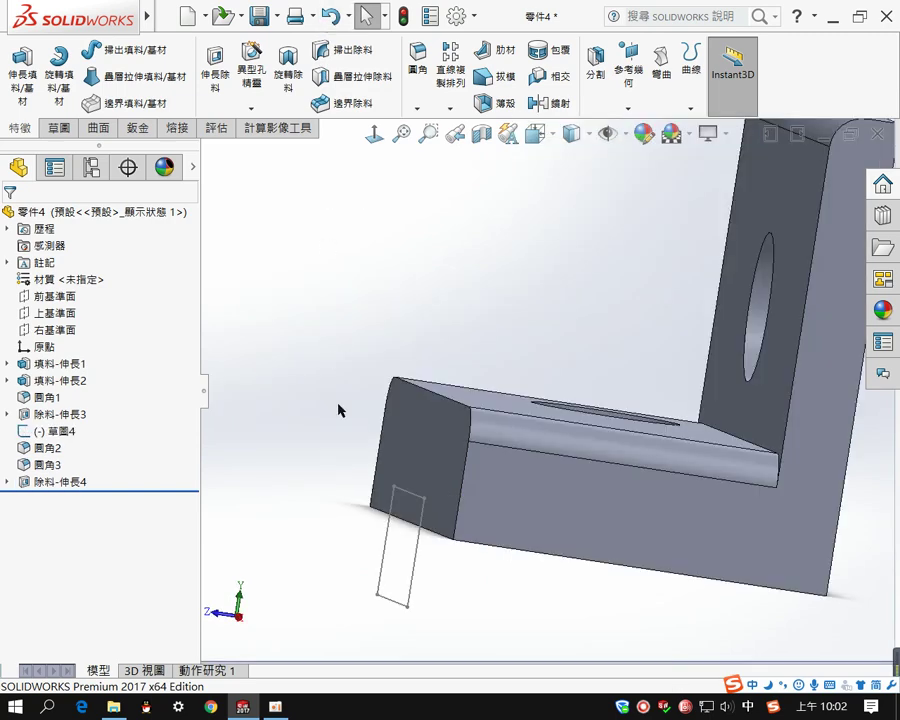
- Try extruding the rectangle sketch outward as a block in front of the base plate's end face, and undo it
{"action": "left_click", "coordinate": [421, 515]}
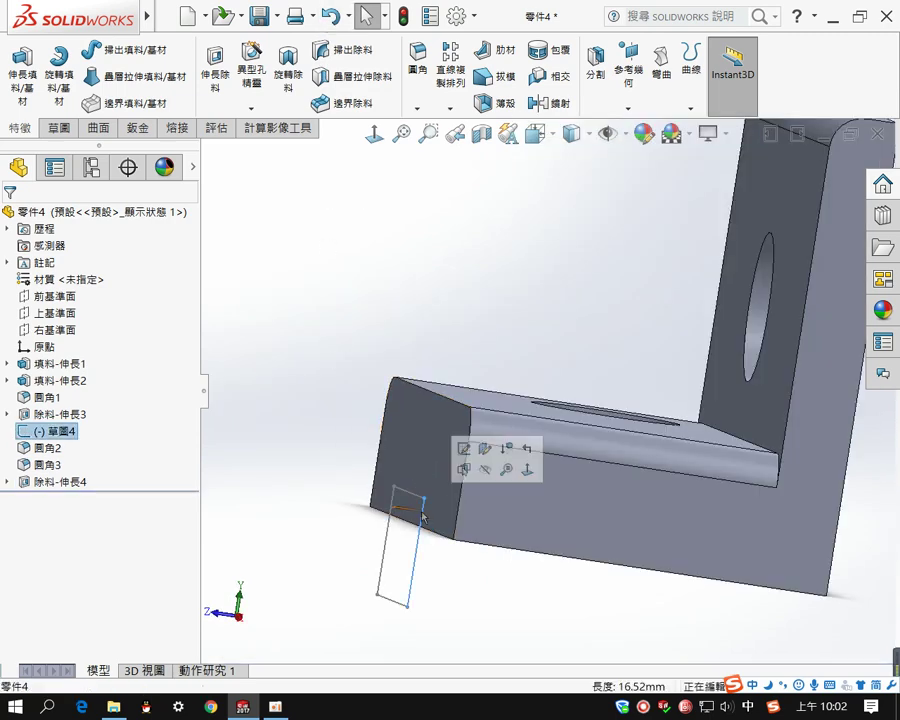
{"action": "mouse_move", "coordinate": [388, 510]}
{"action": "left_mouse_down"}
{"action": "mouse_move", "coordinate": [368, 518]}
{"action": "mouse_move", "coordinate": [275, 510]}
{"action": "mouse_move", "coordinate": [376, 416]}
{"action": "mouse_move", "coordinate": [301, 412]}
{"action": "mouse_move", "coordinate": [308, 492]}
{"action": "mouse_move", "coordinate": [258, 476]}
{"action": "left_mouse_up"}
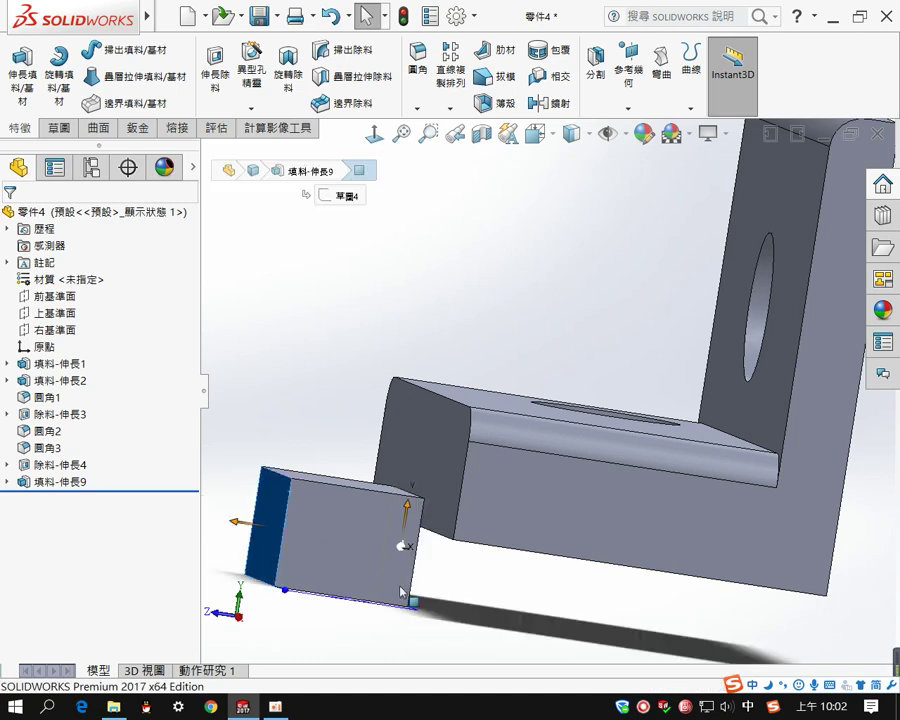
{"action": "left_click", "coordinate": [450, 600]}
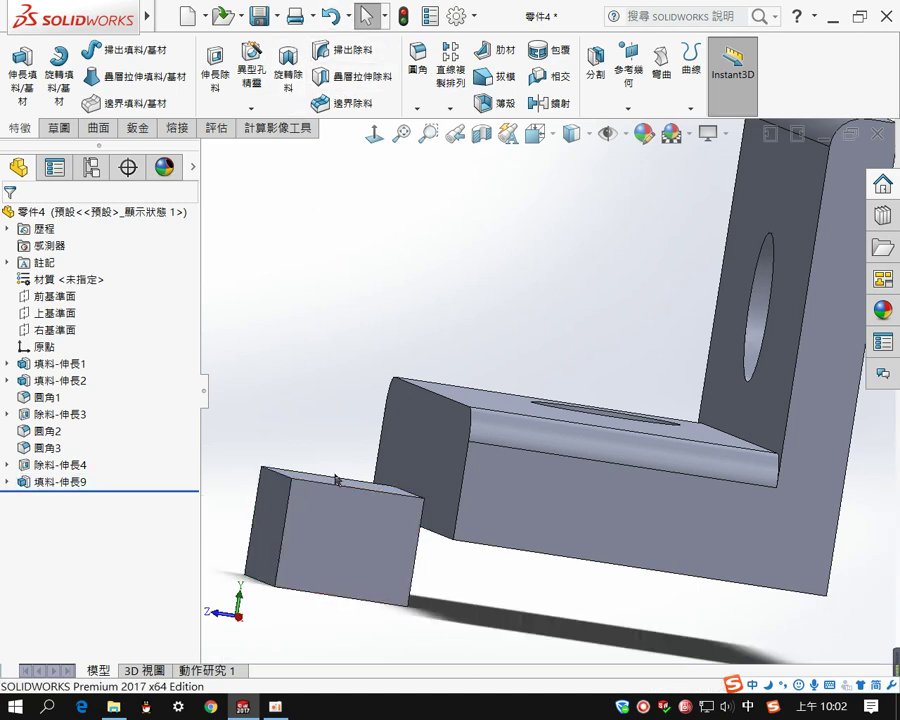
{"action": "left_click", "coordinate": [355, 511]}
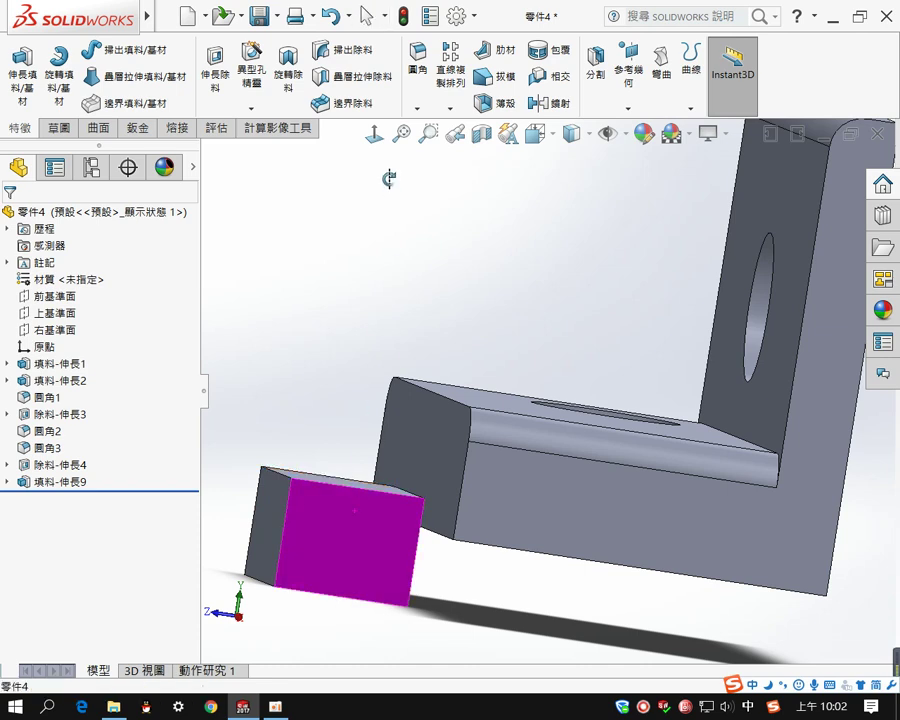
{"action": "left_click", "coordinate": [330, 16]}
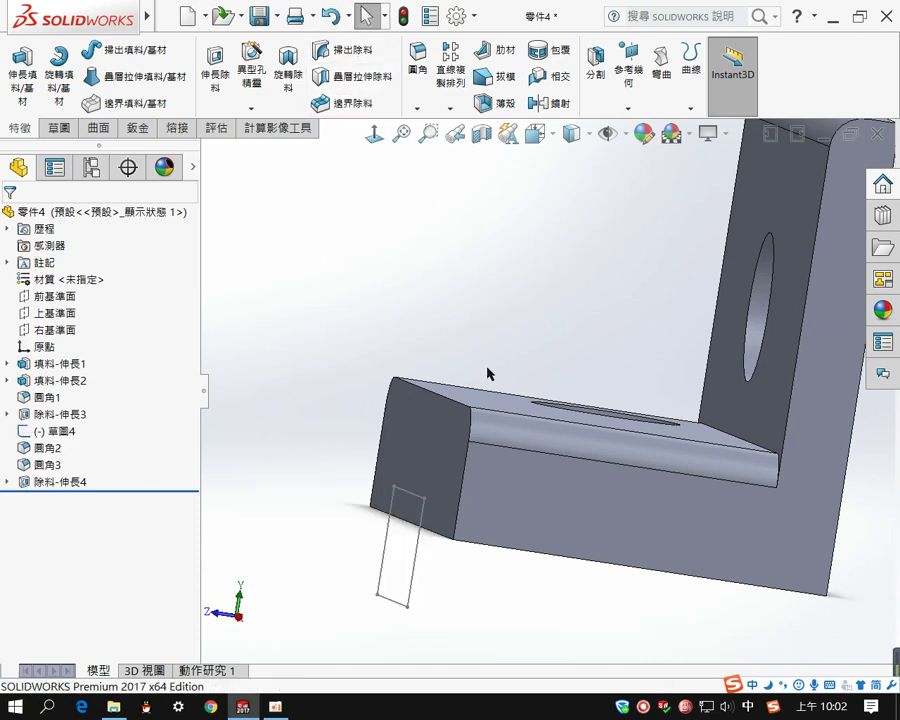
- Extrude the rectangle sketch as a cut along the base plate's underside, about 57 mm deep up to the vertical plate's rear face
{"action": "middle_click_drag", "start_coordinate": [435, 588], "coordinate": [468, 551]}
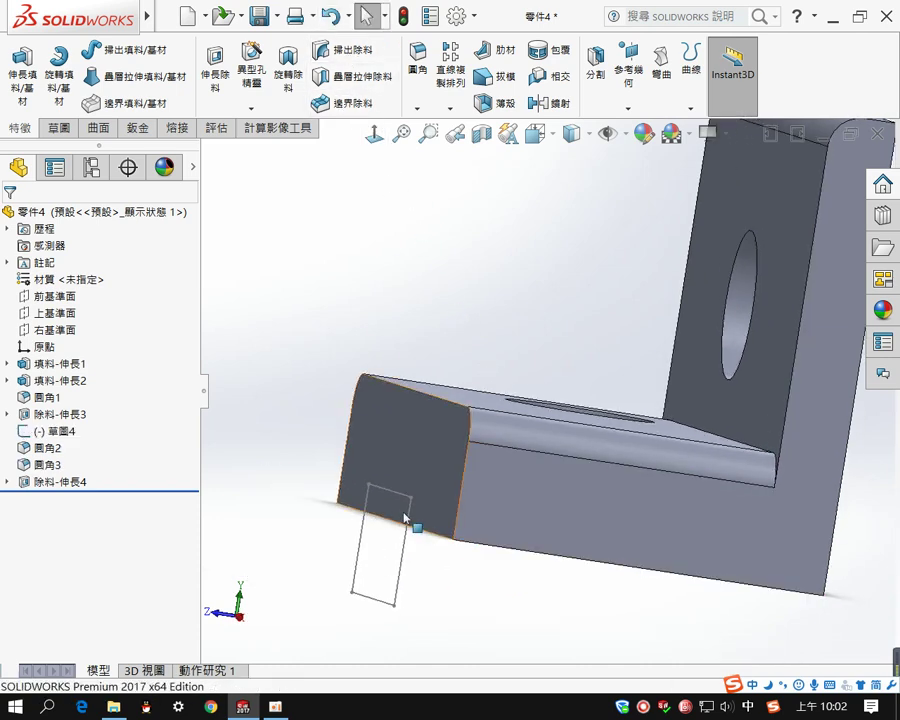
{"action": "middle_click_drag", "start_coordinate": [421, 523], "coordinate": [463, 578]}
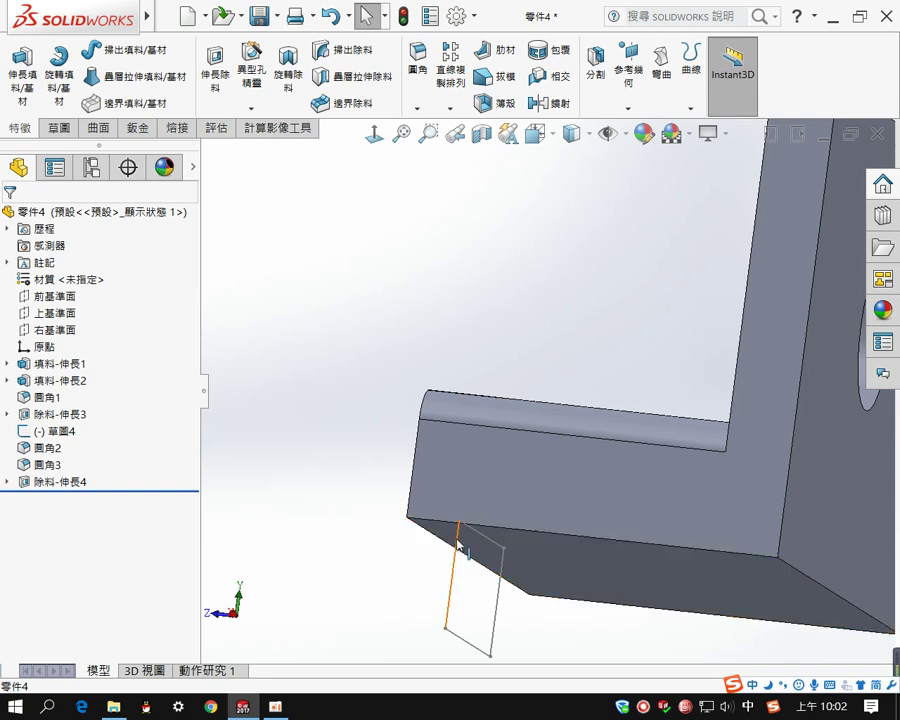
{"action": "left_click", "coordinate": [459, 543]}
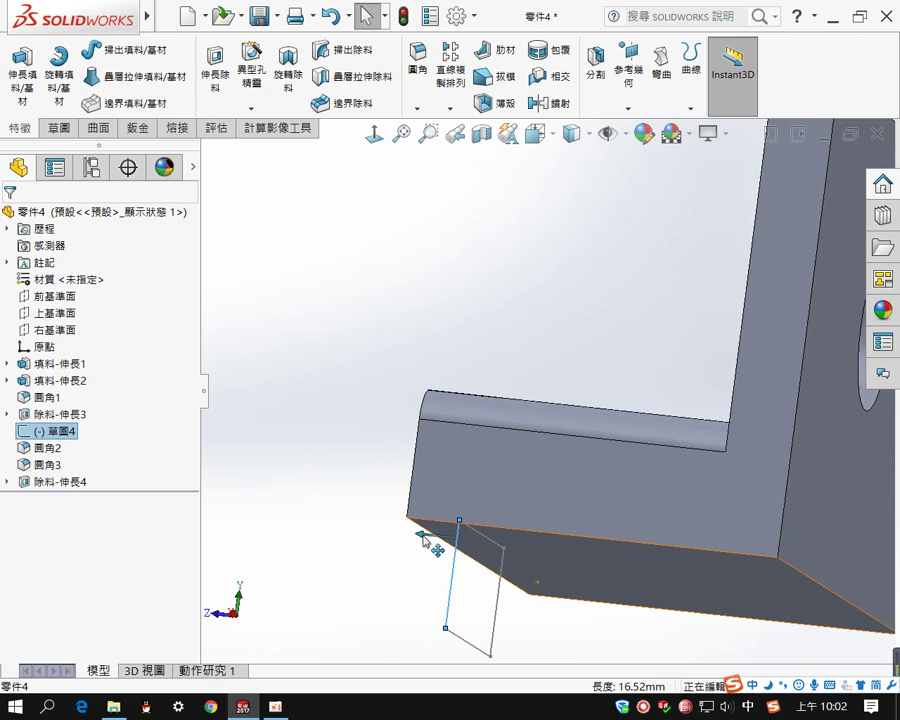
{"action": "mouse_move", "coordinate": [425, 540]}
{"action": "left_mouse_down"}
{"action": "mouse_move", "coordinate": [812, 486]}
{"action": "mouse_move", "coordinate": [824, 478]}
{"action": "mouse_move", "coordinate": [833, 419]}
{"action": "mouse_move", "coordinate": [826, 421]}
{"action": "left_mouse_up"}
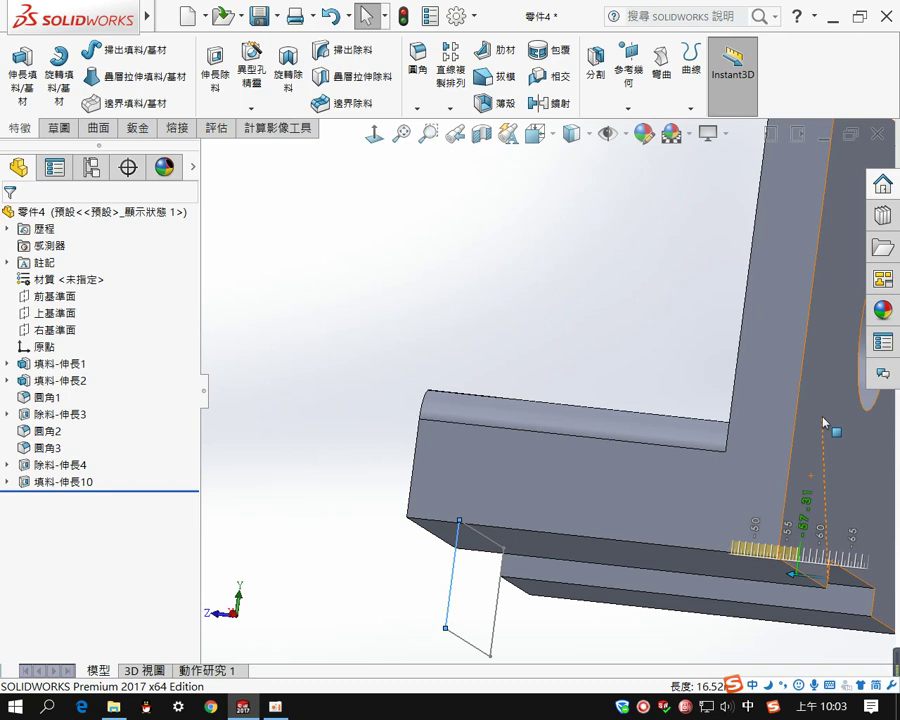
{"action": "key", "text": "alt"}
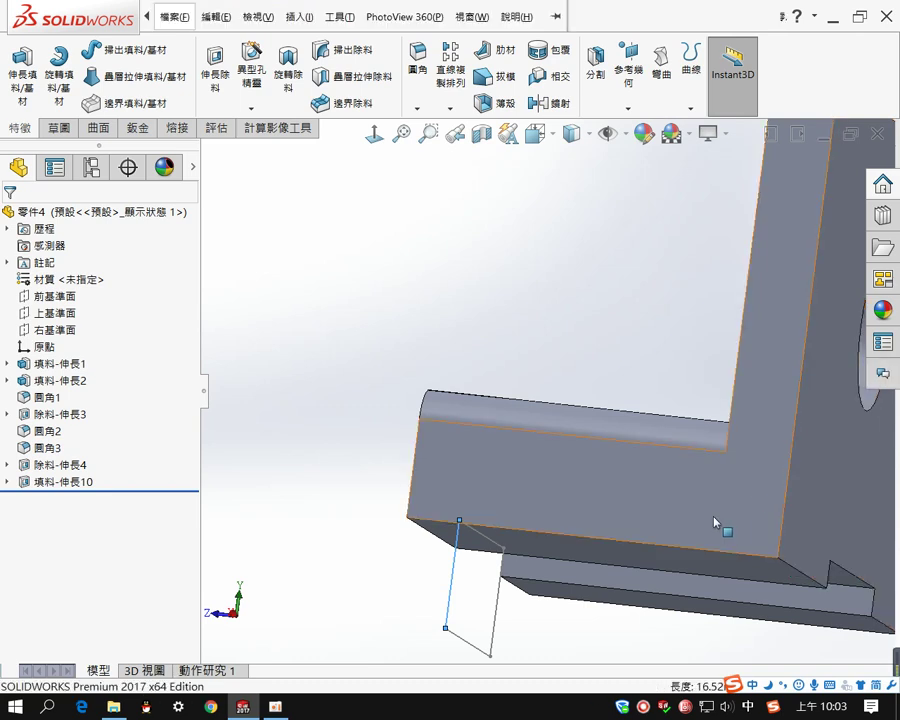
{"action": "scroll", "coordinate": [716, 520], "scroll_direction": "up", "scroll_amount": 3}
{"action": "mouse_move", "coordinate": [699, 526]}
{"action": "middle_mouse_down"}
{"action": "mouse_move", "coordinate": [691, 530]}
{"action": "mouse_move", "coordinate": [713, 518]}
{"action": "mouse_move", "coordinate": [708, 524]}
{"action": "middle_mouse_up"}
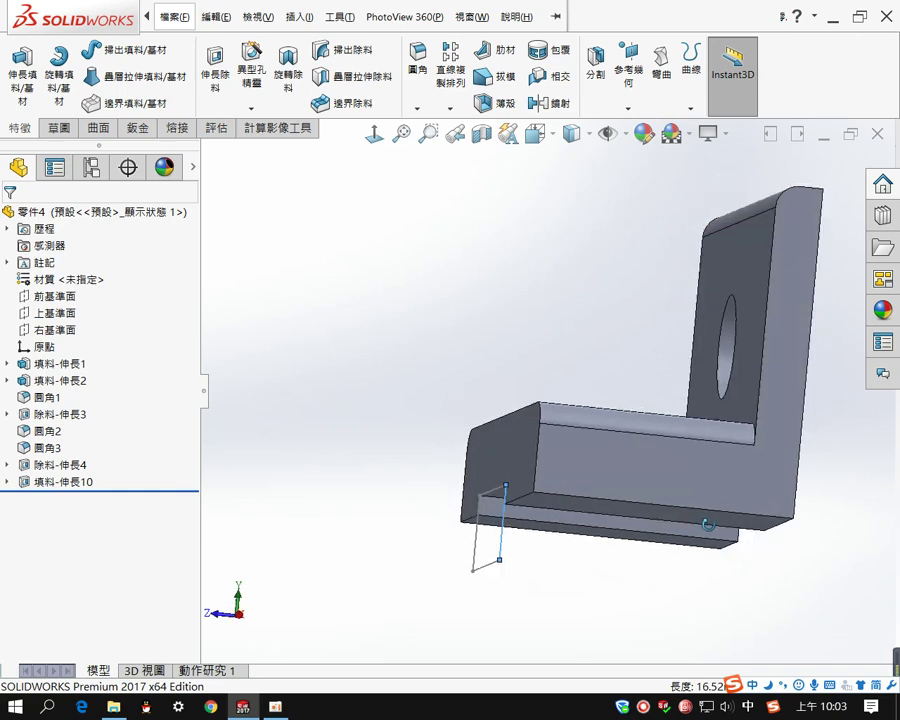
{"action": "middle_click_drag", "start_coordinate": [600, 330], "coordinate": [723, 446]}
{"action": "middle_click_drag", "start_coordinate": [567, 452], "coordinate": [444, 549]}
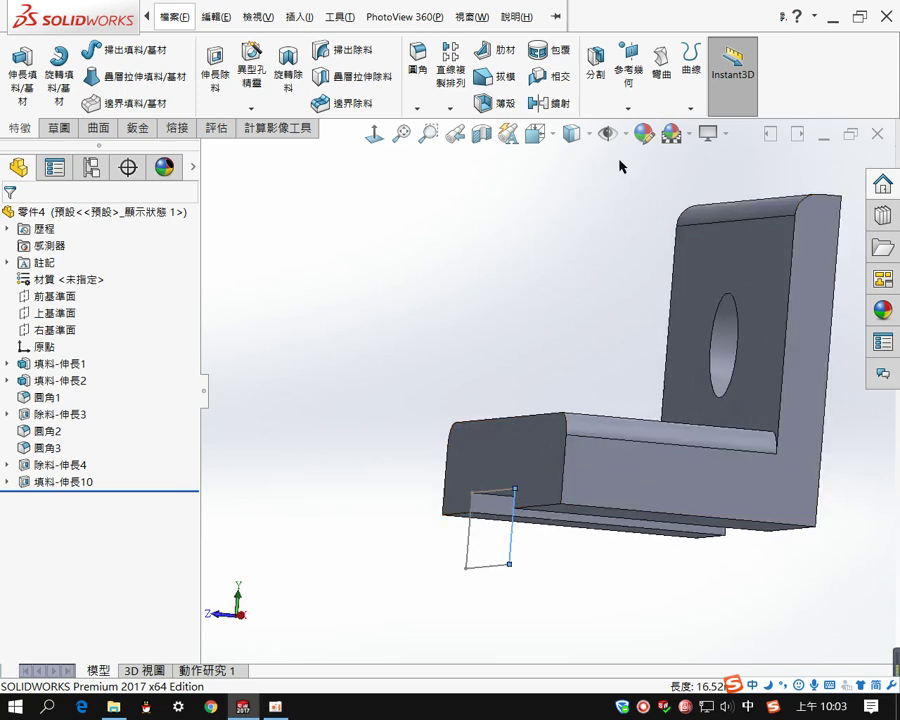
- Undo the full-length cut along the base plate's underside
{"action": "left_click", "coordinate": [168, 16]}
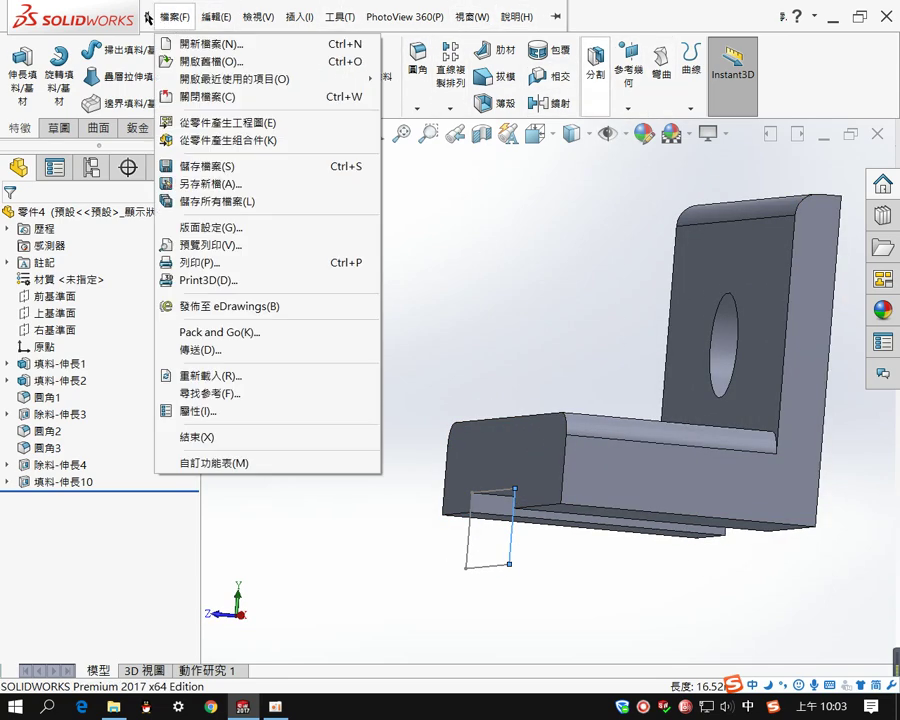
{"action": "left_click", "coordinate": [148, 17]}
{"action": "left_click", "coordinate": [172, 17]}
{"action": "left_click", "coordinate": [535, 213]}
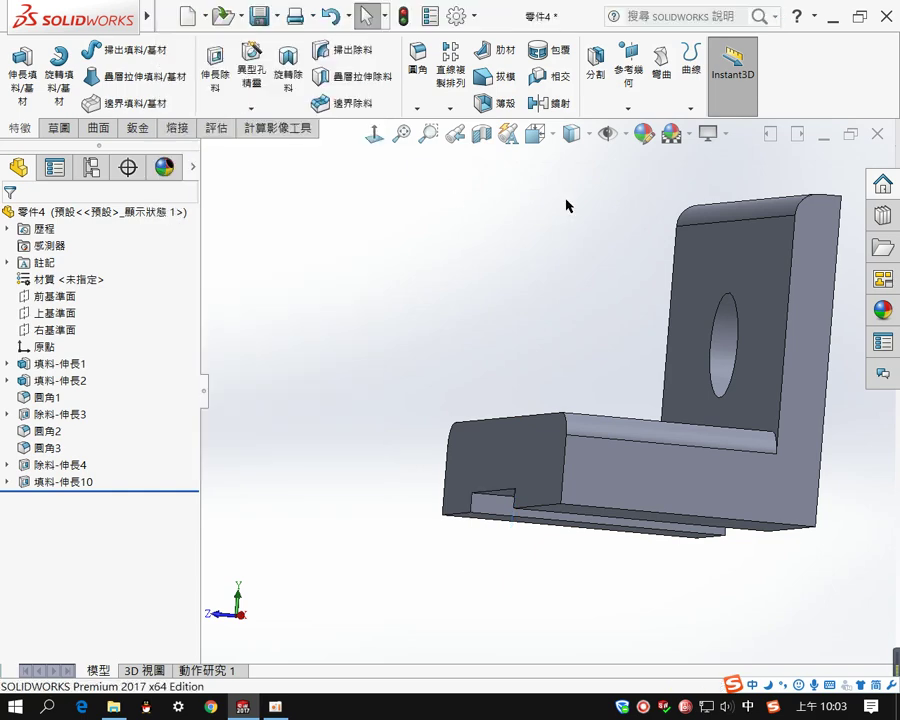
{"action": "left_click", "coordinate": [330, 16]}
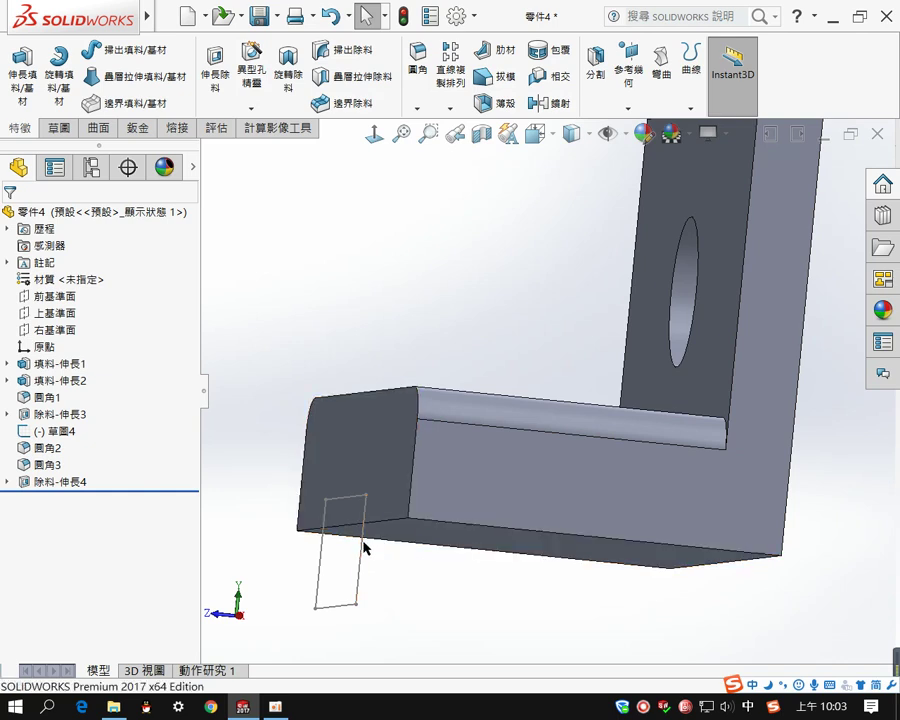
- Extrude the rectangle sketch partway inward beneath the base plate and convert the resulting boss into a cut
{"action": "left_click", "coordinate": [364, 541]}
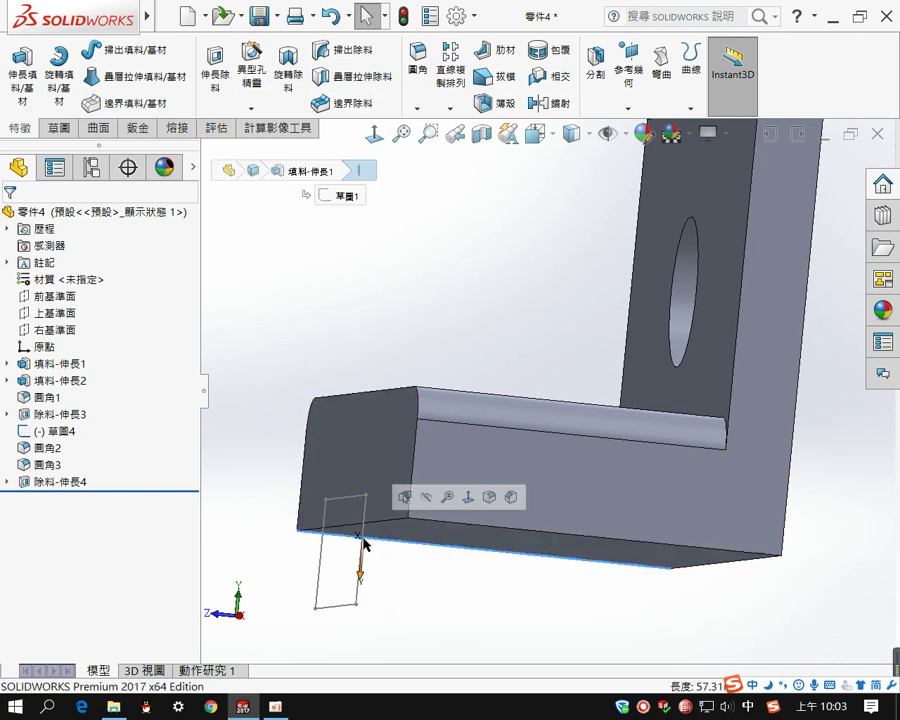
{"action": "mouse_move", "coordinate": [362, 566]}
{"action": "left_mouse_down"}
{"action": "mouse_move", "coordinate": [426, 567]}
{"action": "mouse_move", "coordinate": [361, 556]}
{"action": "left_mouse_up"}
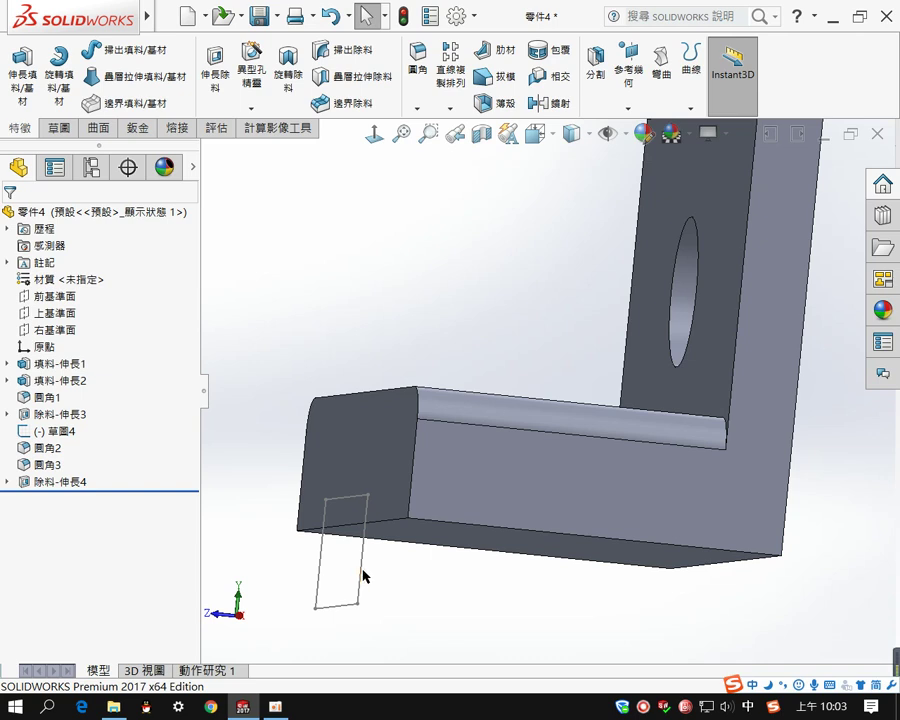
{"action": "left_click", "coordinate": [362, 570]}
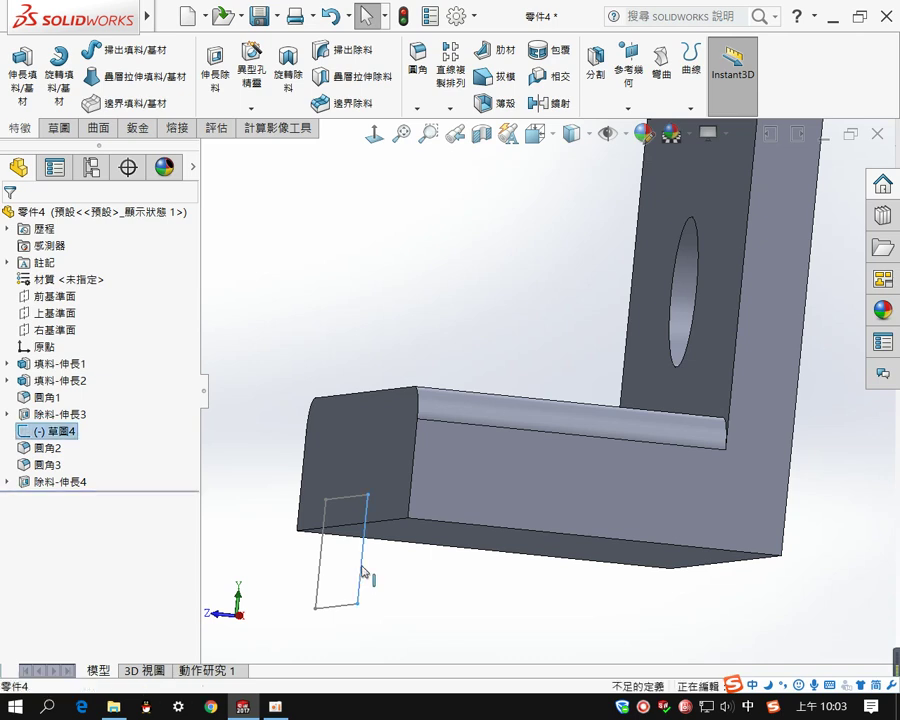
{"action": "left_click_drag", "start_coordinate": [327, 562], "coordinate": [415, 578]}
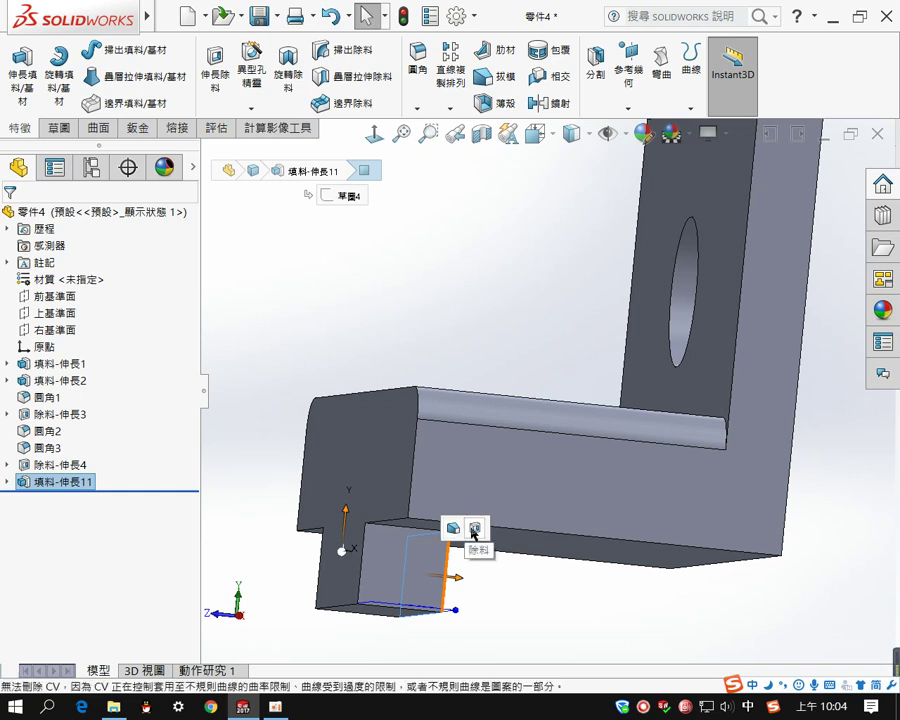
{"action": "left_click", "coordinate": [474, 532]}
{"action": "middle_click_drag", "start_coordinate": [453, 586], "coordinate": [504, 565]}
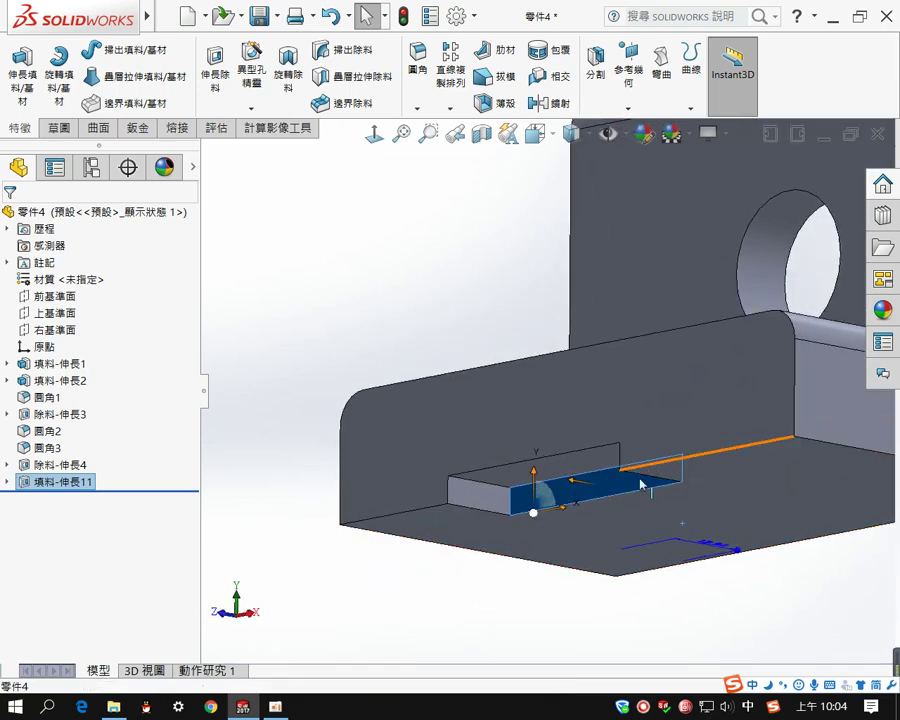
{"action": "middle_click_drag", "start_coordinate": [639, 479], "coordinate": [729, 263]}
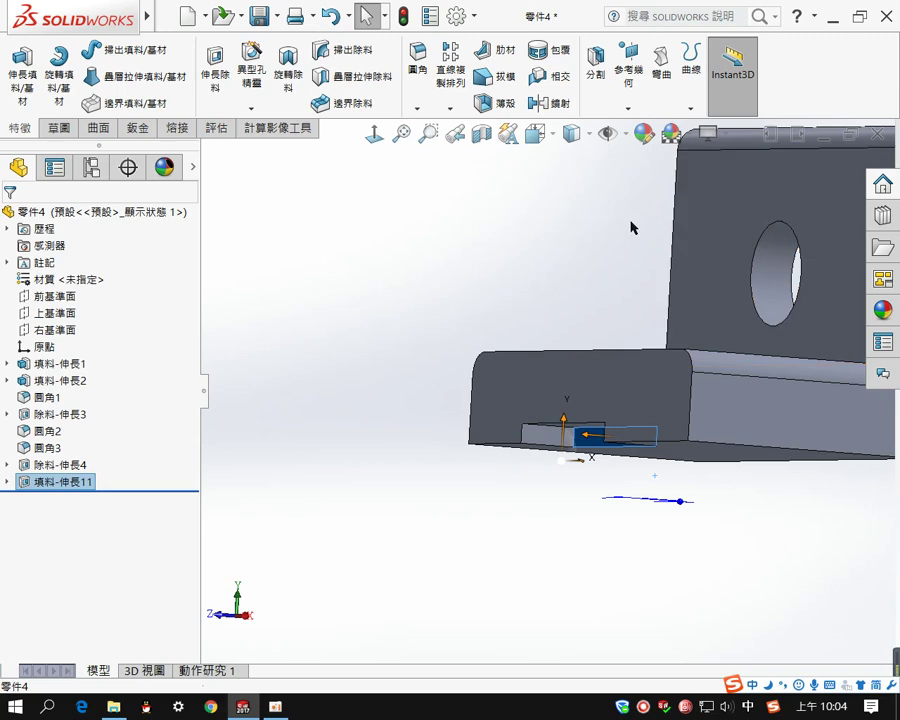